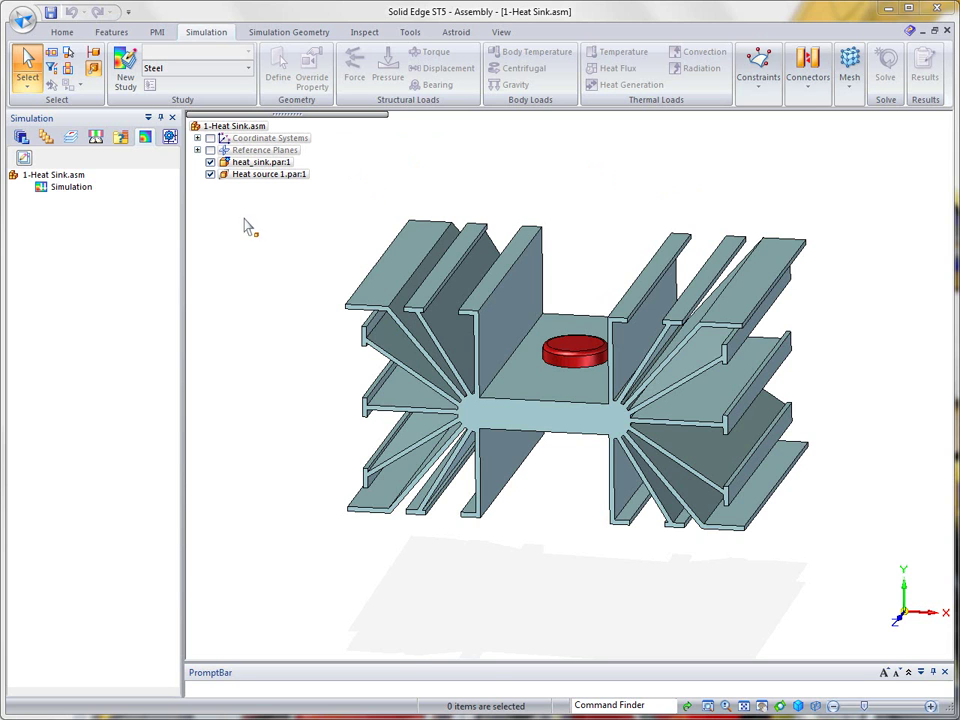
Step: Create a Steady State Heat Transfer study with a tetrahedral mesh and include both the heat sink and the heat source as geometry
{"action": "left_click", "coordinate": [125, 72]}
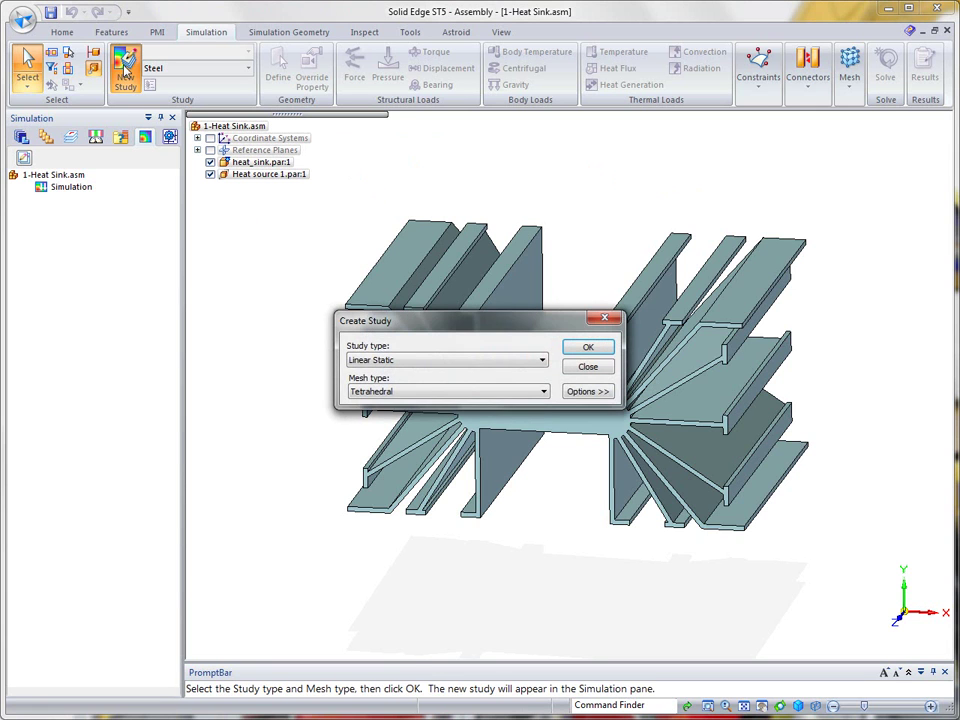
{"action": "left_click", "coordinate": [542, 360]}
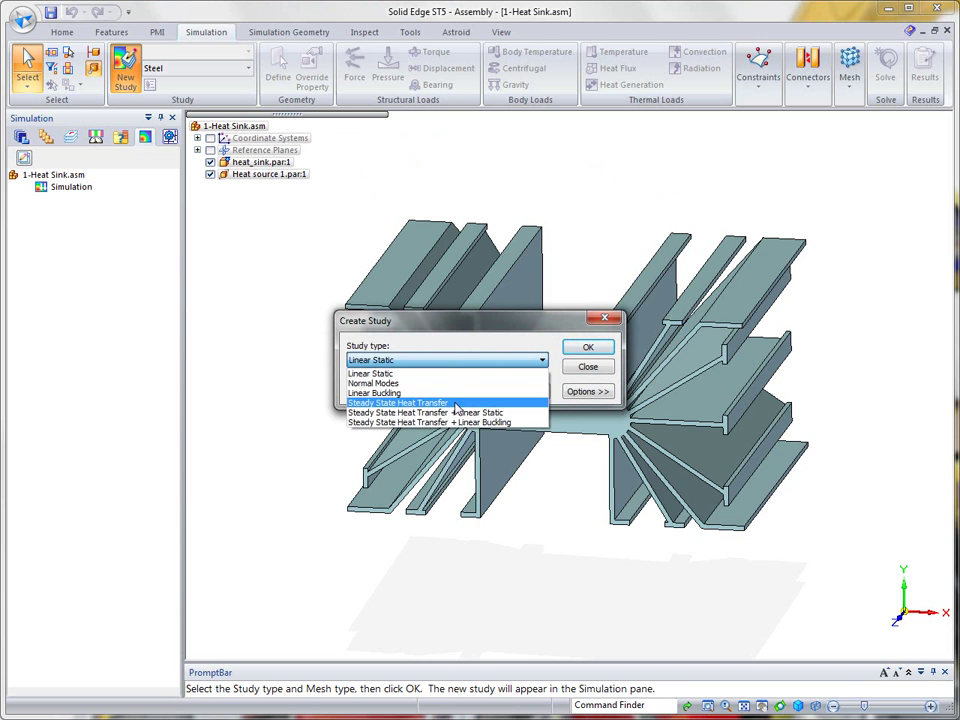
{"action": "left_click", "coordinate": [455, 403]}
{"action": "left_click", "coordinate": [599, 348]}
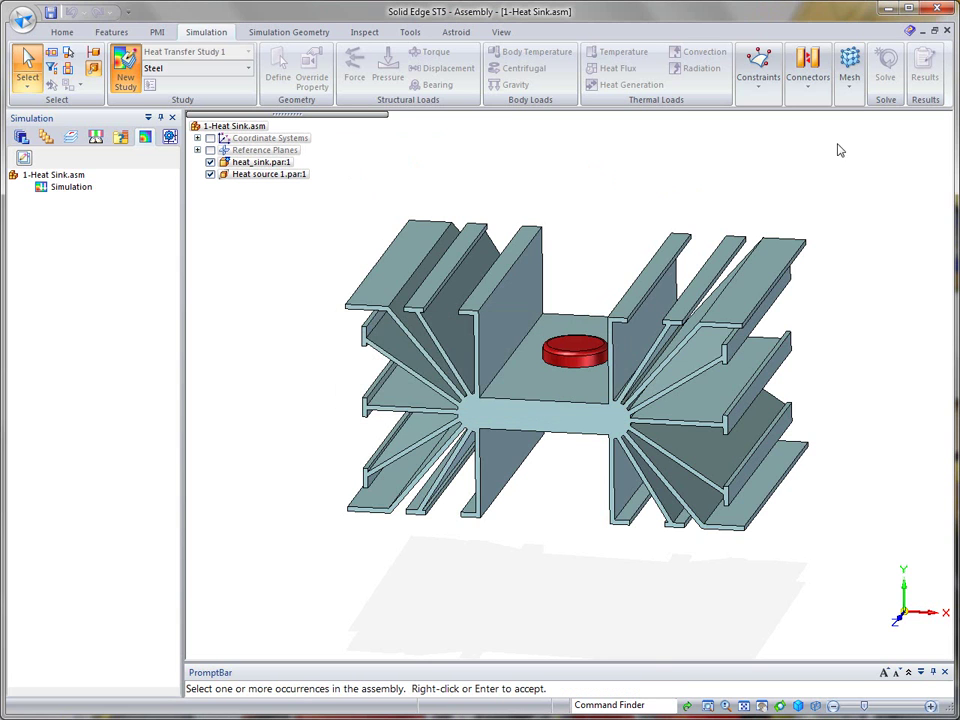
{"action": "left_click_drag", "start_coordinate": [328, 180], "coordinate": [850, 581]}
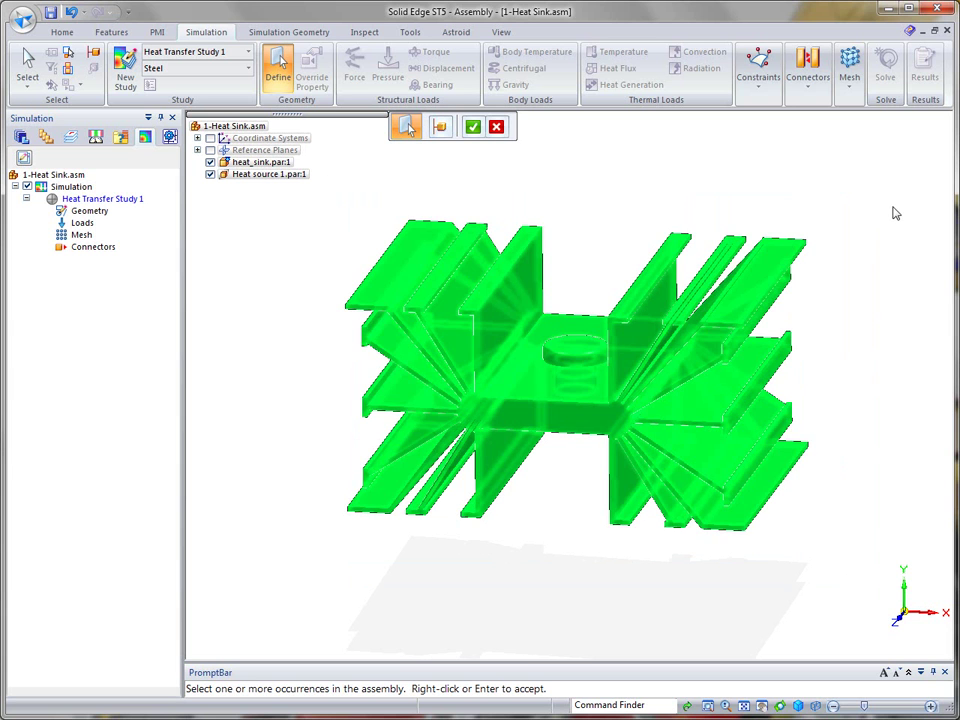
{"action": "right_click", "coordinate": [868, 214]}
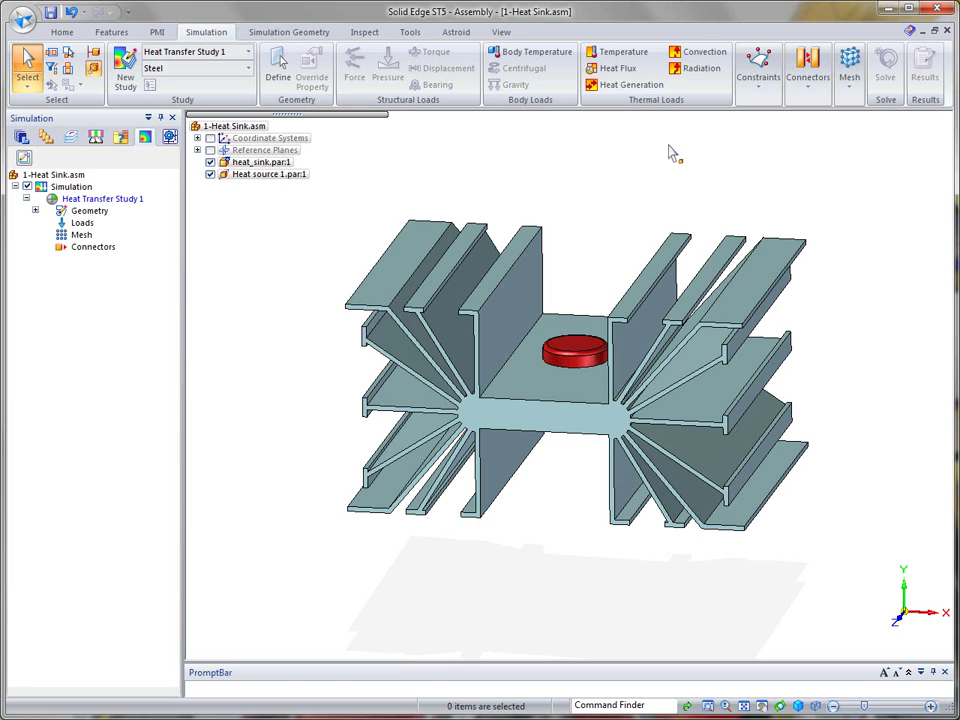
Step: Apply a 25 W heat generation load to the heat source body
{"action": "left_click", "coordinate": [632, 86]}
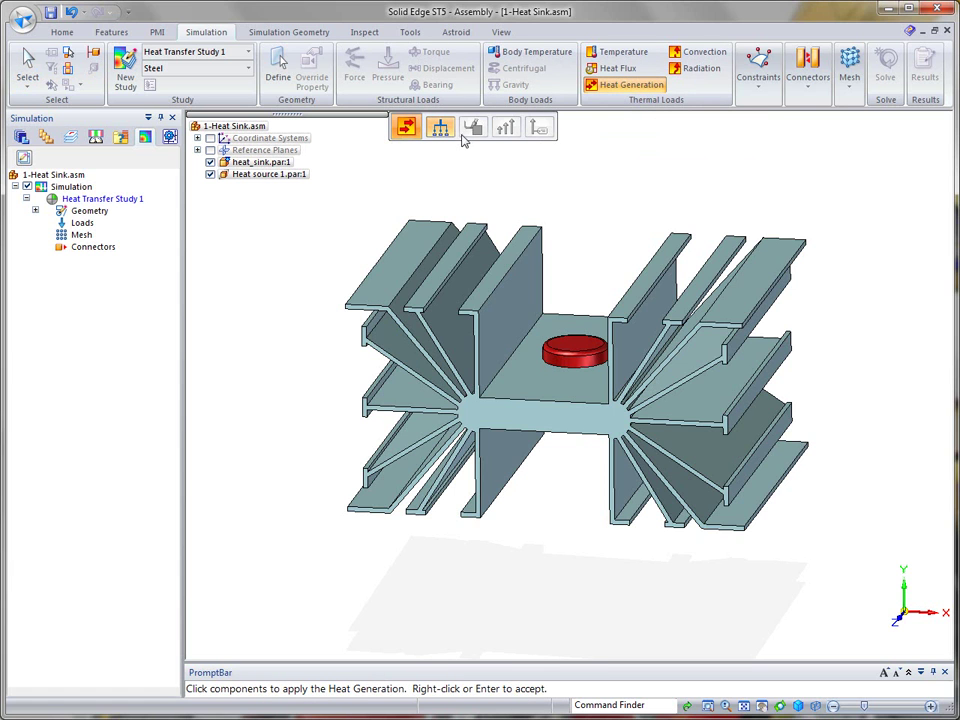
{"action": "right_click", "coordinate": [575, 347]}
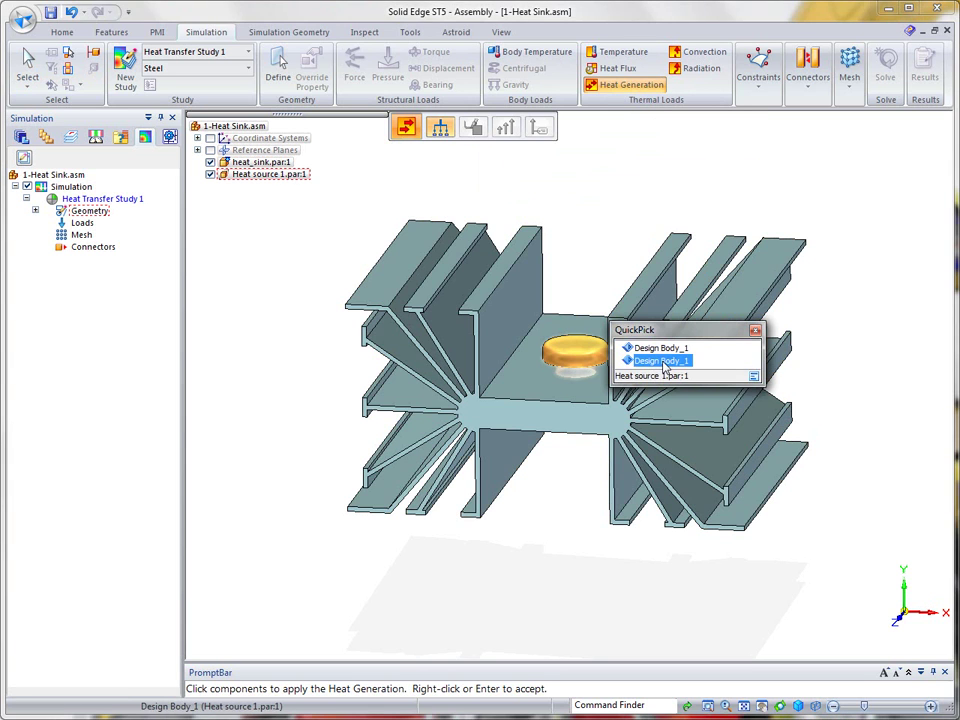
{"action": "left_click", "coordinate": [663, 362]}
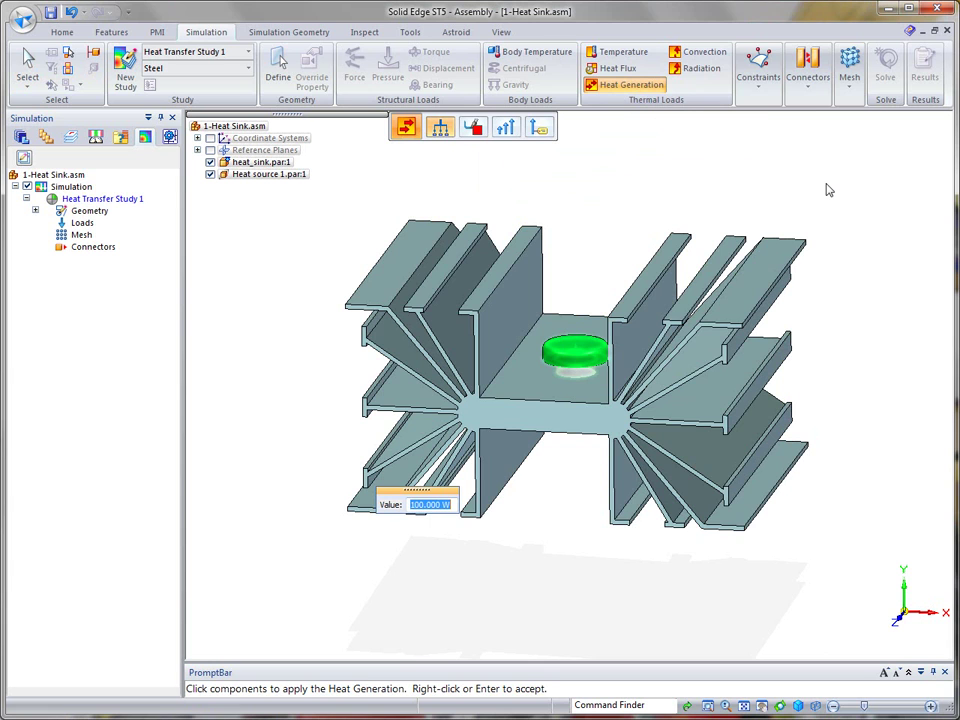
{"action": "type", "text": "25"}
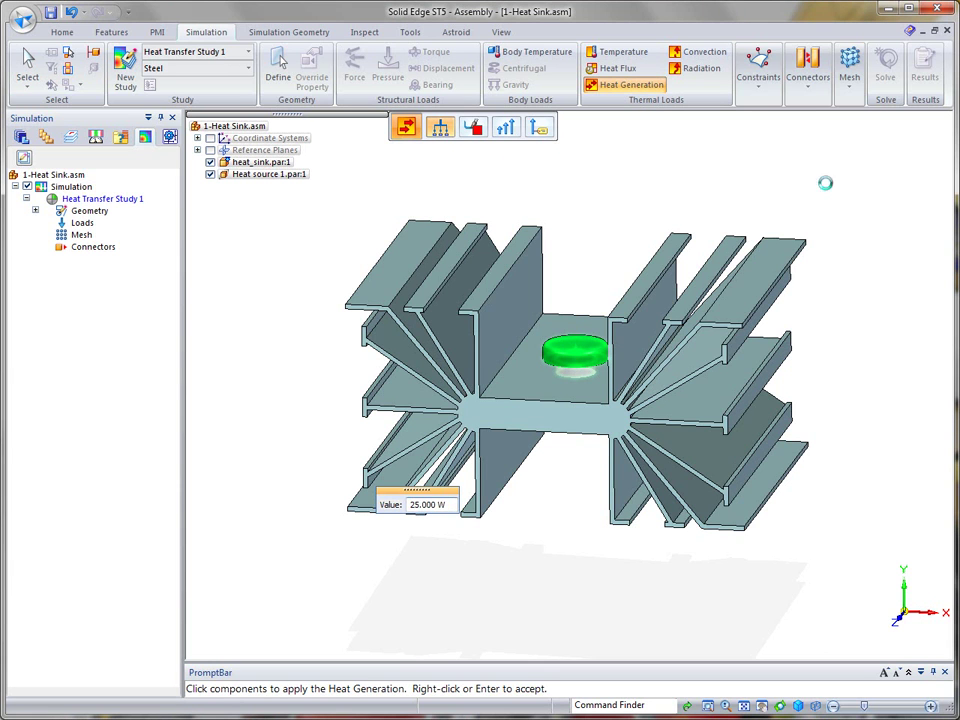
{"action": "key", "text": "Return"}
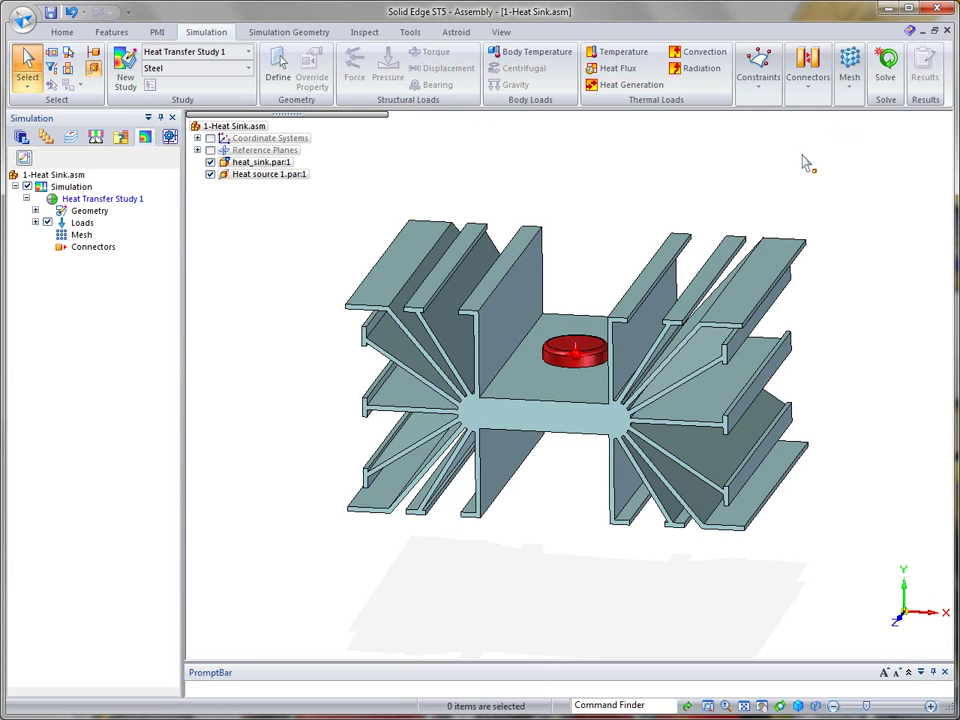
Step: Apply a convection load to the whole heat sink as a feature, accepting a 1 W/m^2-K film coefficient and 20 C ambient temperature
{"action": "left_click", "coordinate": [703, 55]}
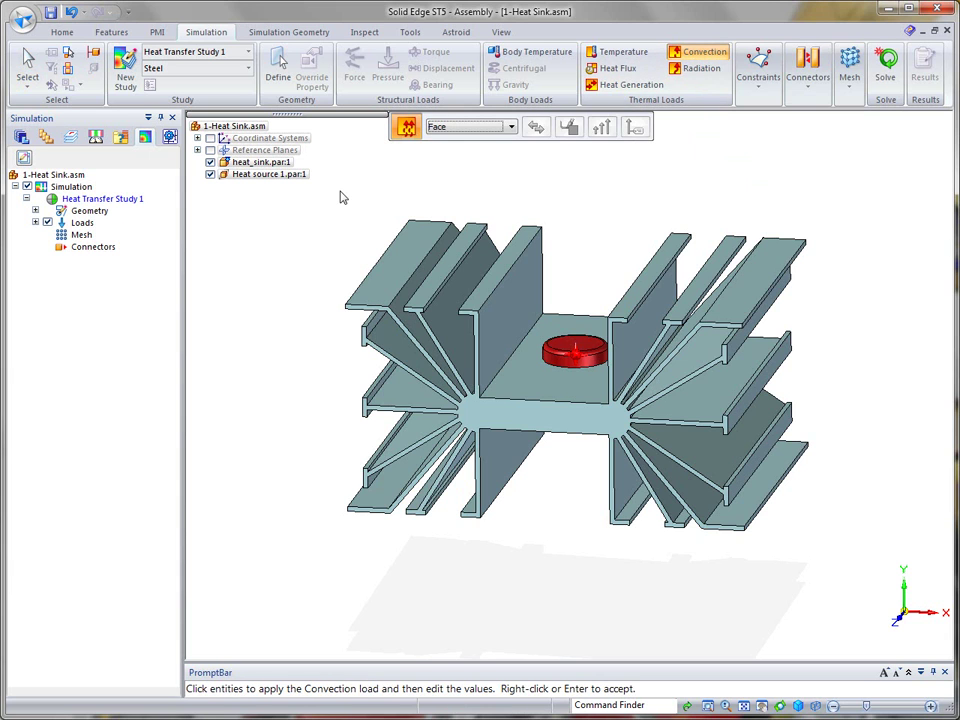
{"action": "left_click", "coordinate": [511, 127]}
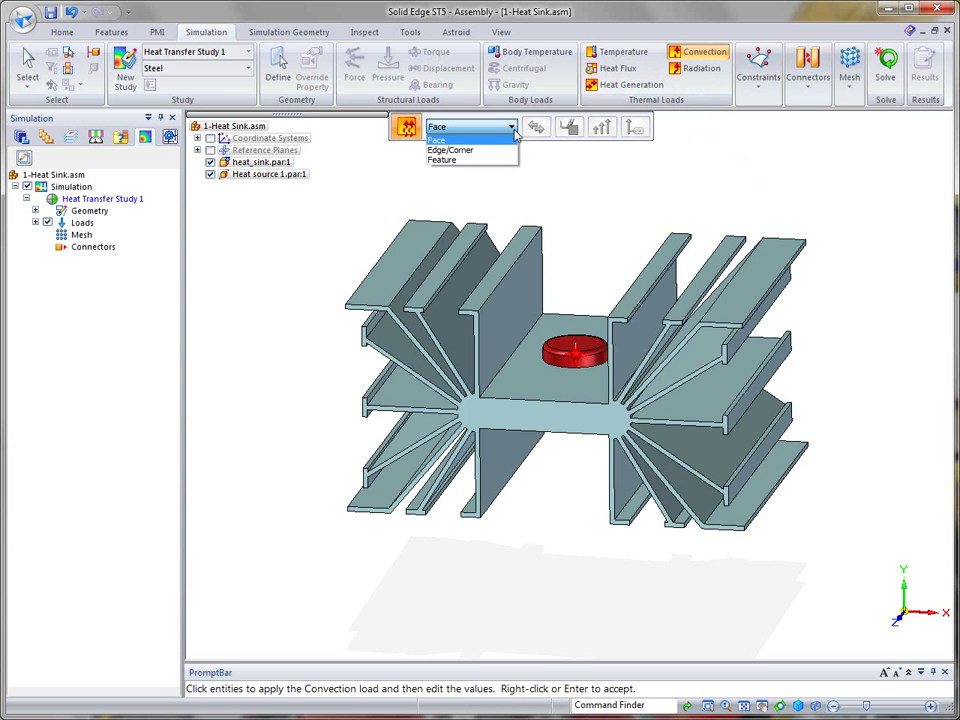
{"action": "left_click", "coordinate": [442, 160]}
{"action": "left_click", "coordinate": [418, 242]}
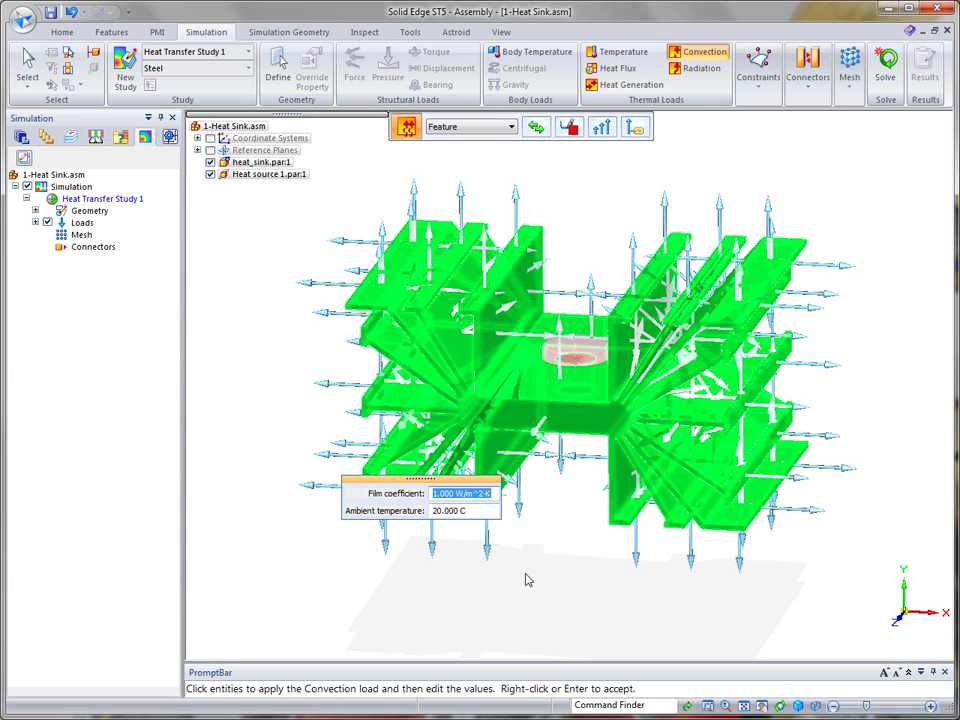
{"action": "key", "text": "Return"}
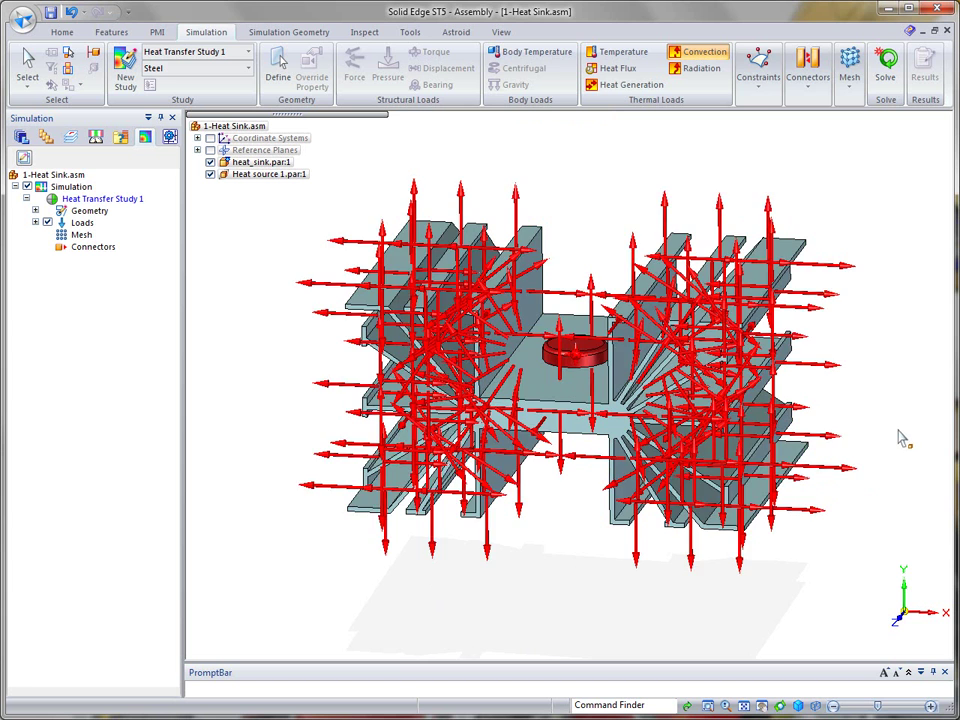
{"action": "key", "text": "Escape"}
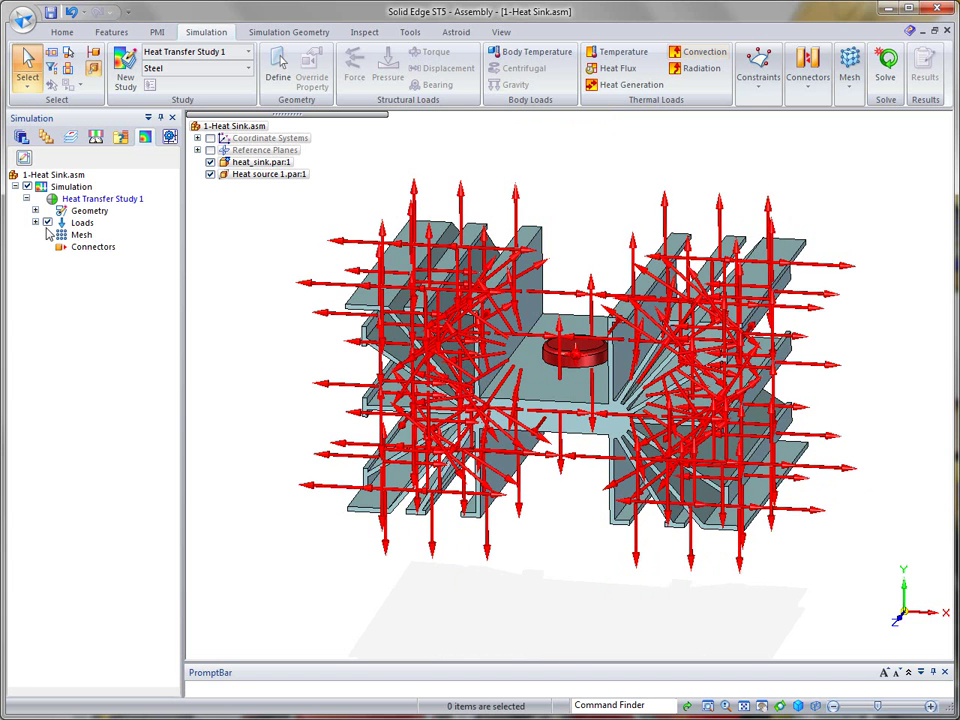
Step: Hide the symbols of the convection and heat generation loads
{"action": "left_click", "coordinate": [36, 222]}
{"action": "left_click", "coordinate": [57, 246]}
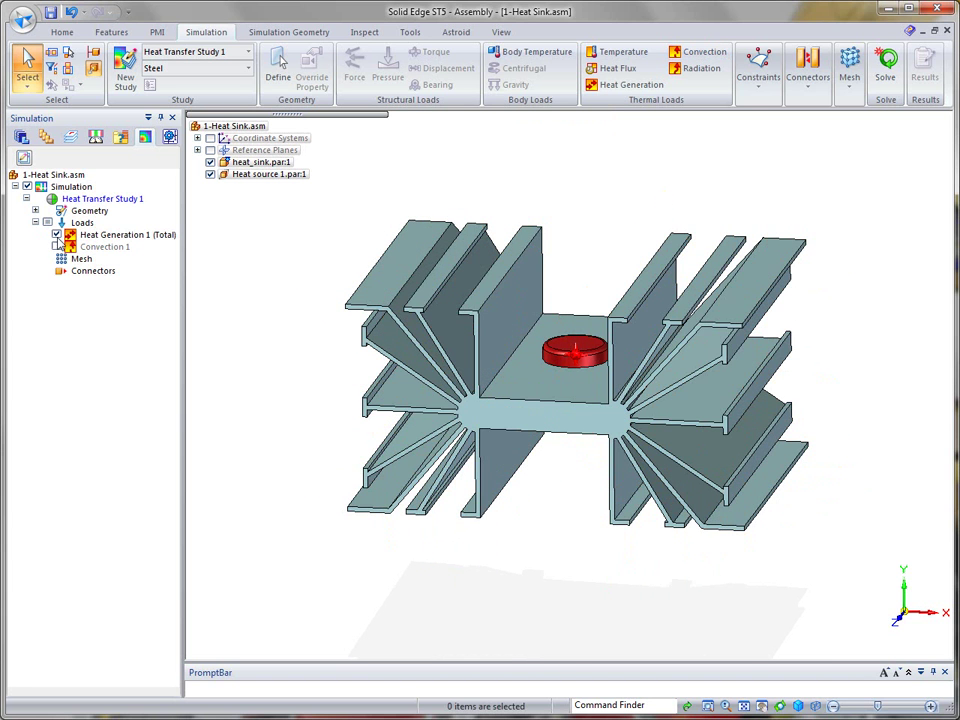
{"action": "left_click", "coordinate": [57, 234]}
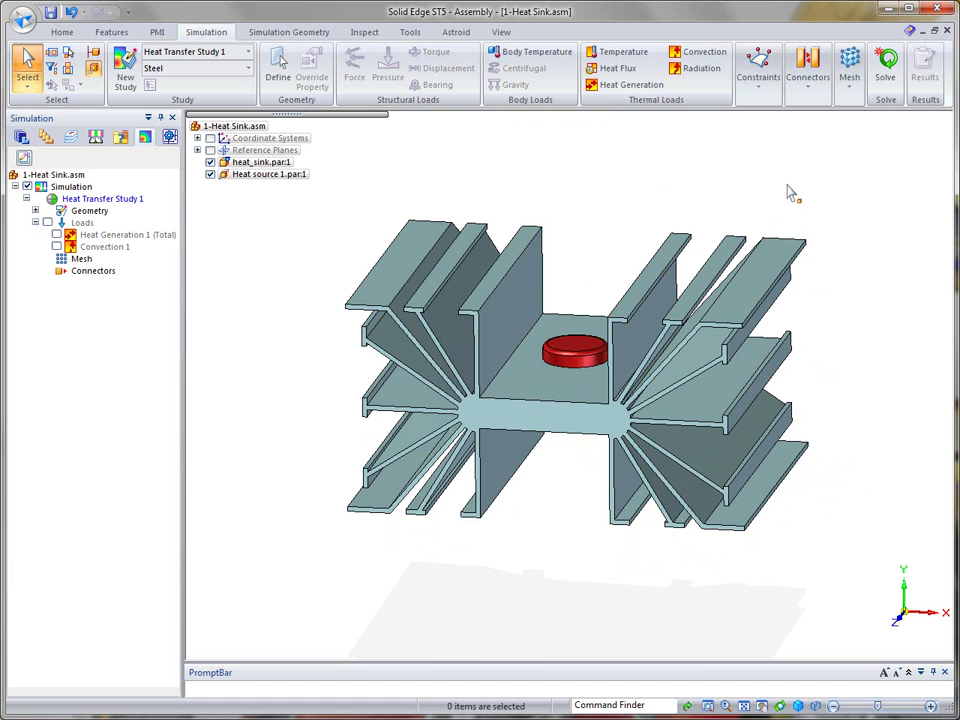
Step: Decline solving without connectors and automatically find glue connections between the heat sink and heat source with a 0.11 mm search distance
{"action": "left_click", "coordinate": [886, 66]}
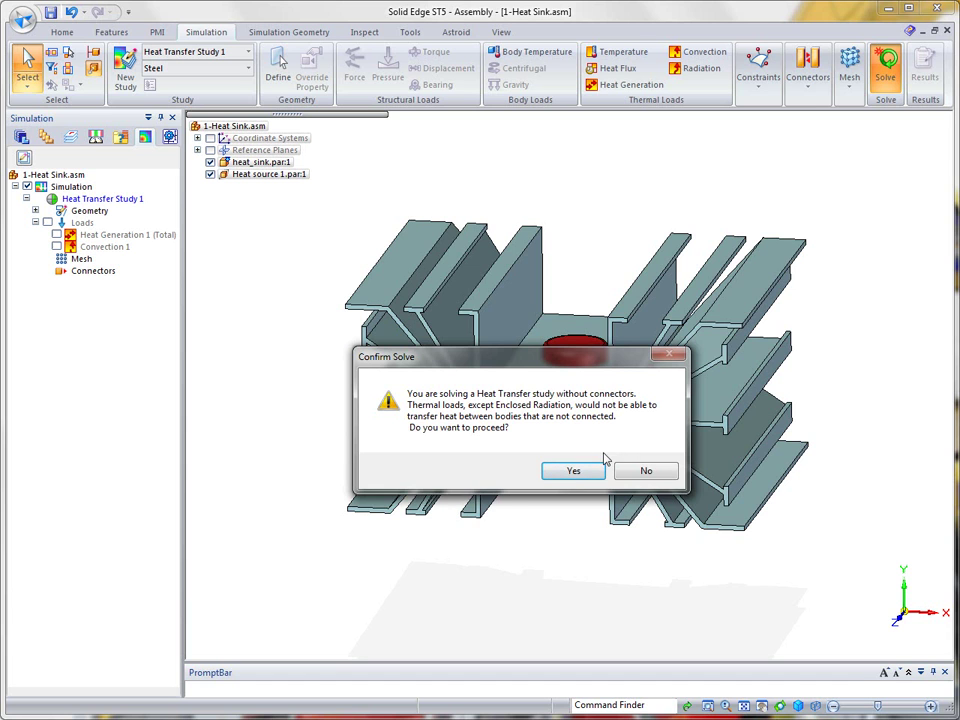
{"action": "left_click", "coordinate": [646, 471]}
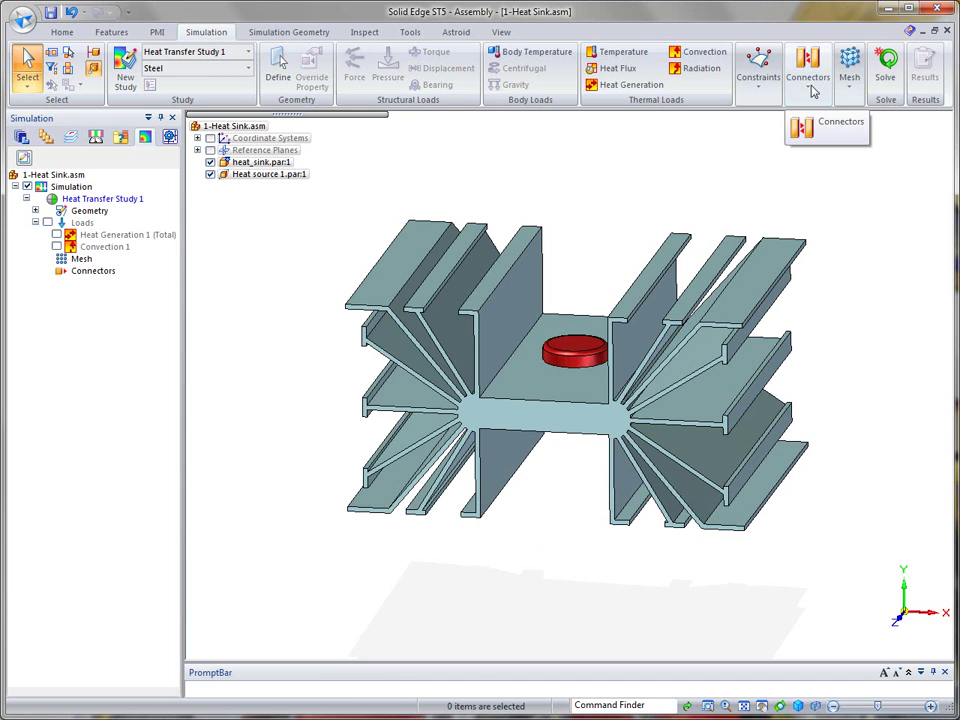
{"action": "left_click", "coordinate": [814, 87]}
{"action": "left_click", "coordinate": [808, 137]}
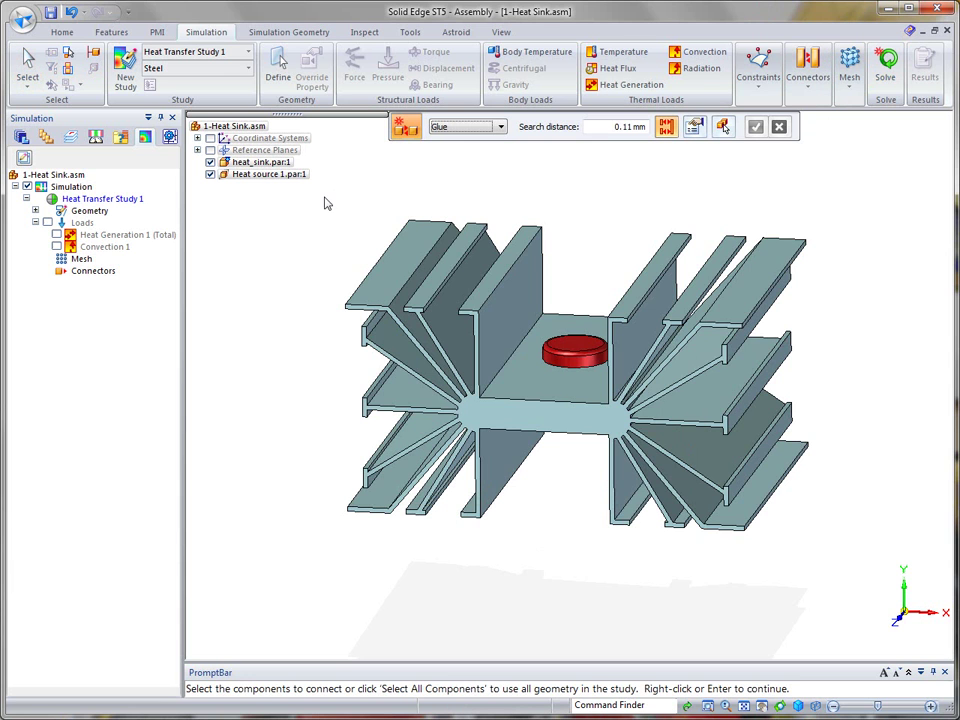
{"action": "left_click_drag", "start_coordinate": [873, 579], "coordinate": [874, 580]}
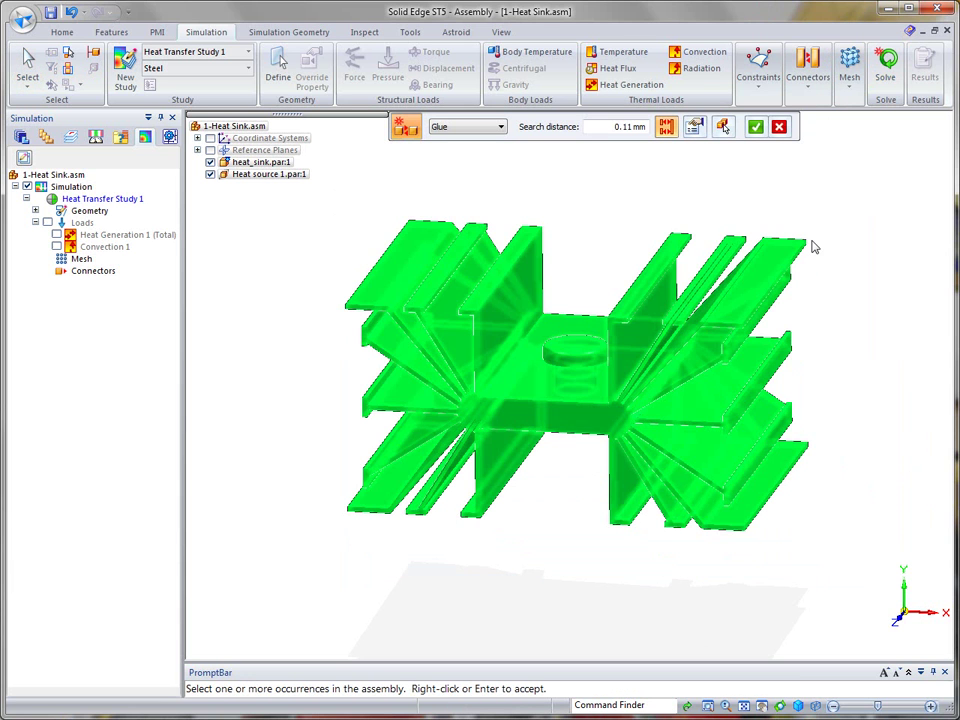
{"action": "left_click", "coordinate": [756, 126]}
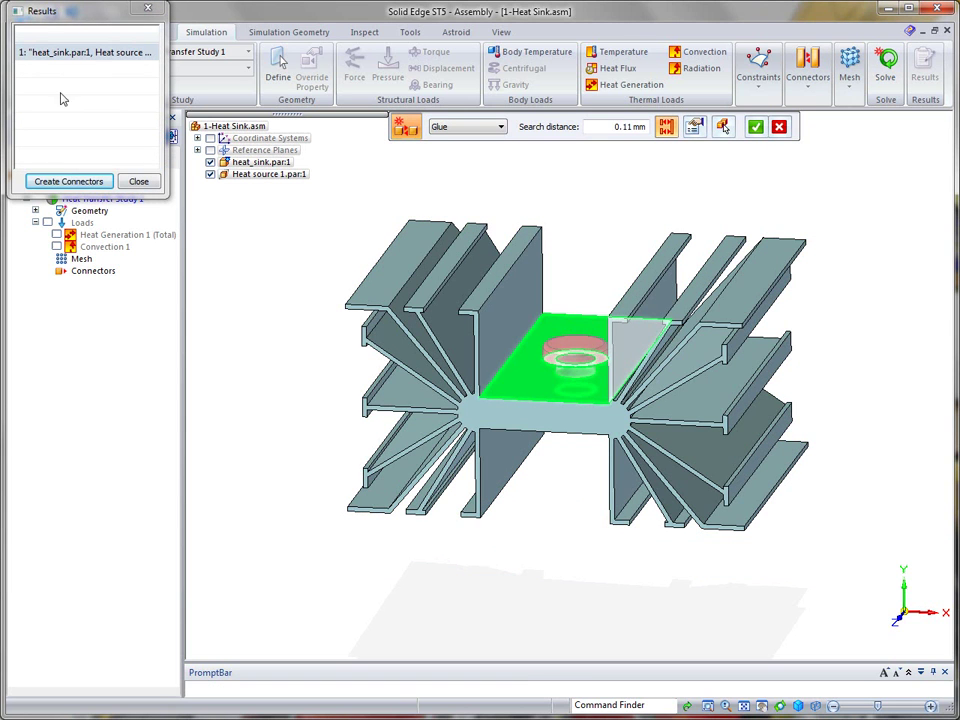
Step: Solve the heat transfer study and hide the connector symbols in the temperature results
{"action": "left_click", "coordinate": [887, 66]}
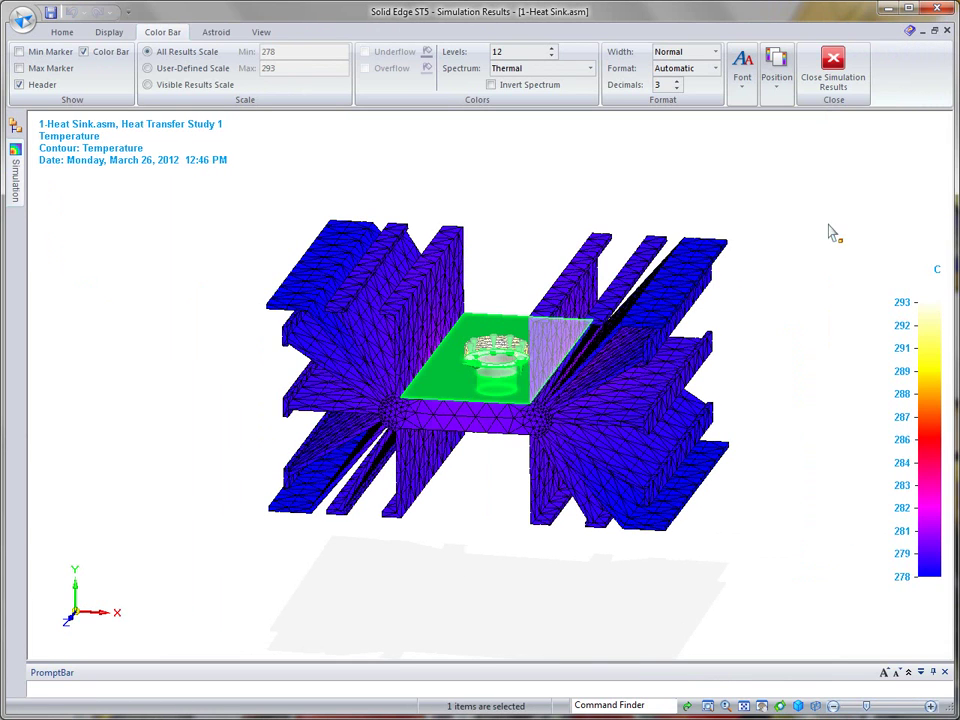
{"action": "left_click", "coordinate": [589, 199]}
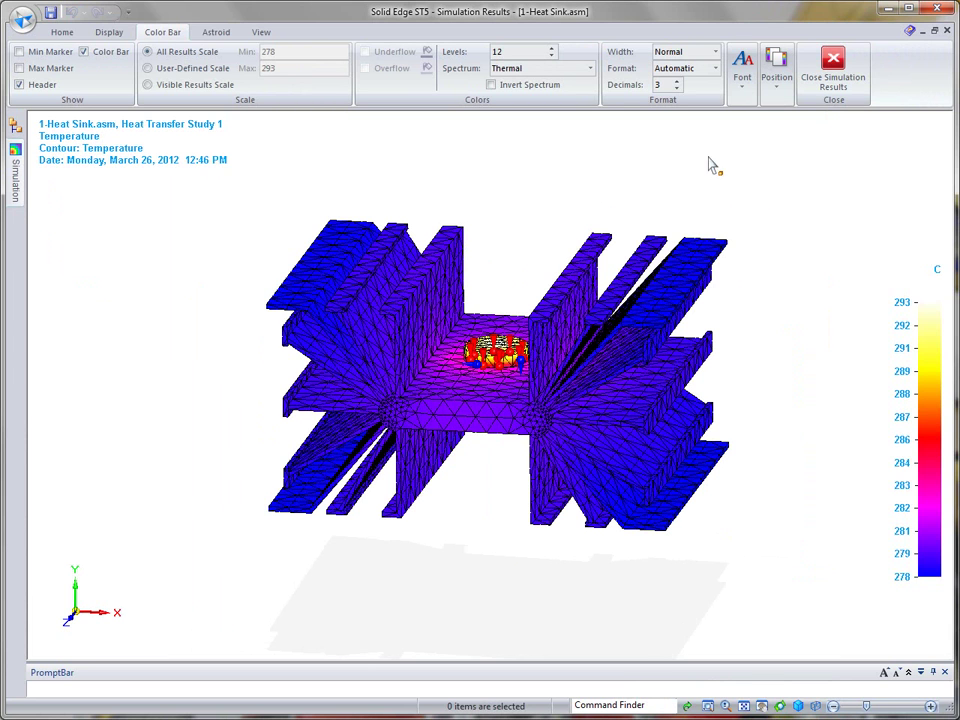
{"action": "key", "text": "ctrl+f"}
{"action": "middle_click_drag", "start_coordinate": [764, 187], "coordinate": [690, 280]}
{"action": "mouse_move", "coordinate": [20, 190]}
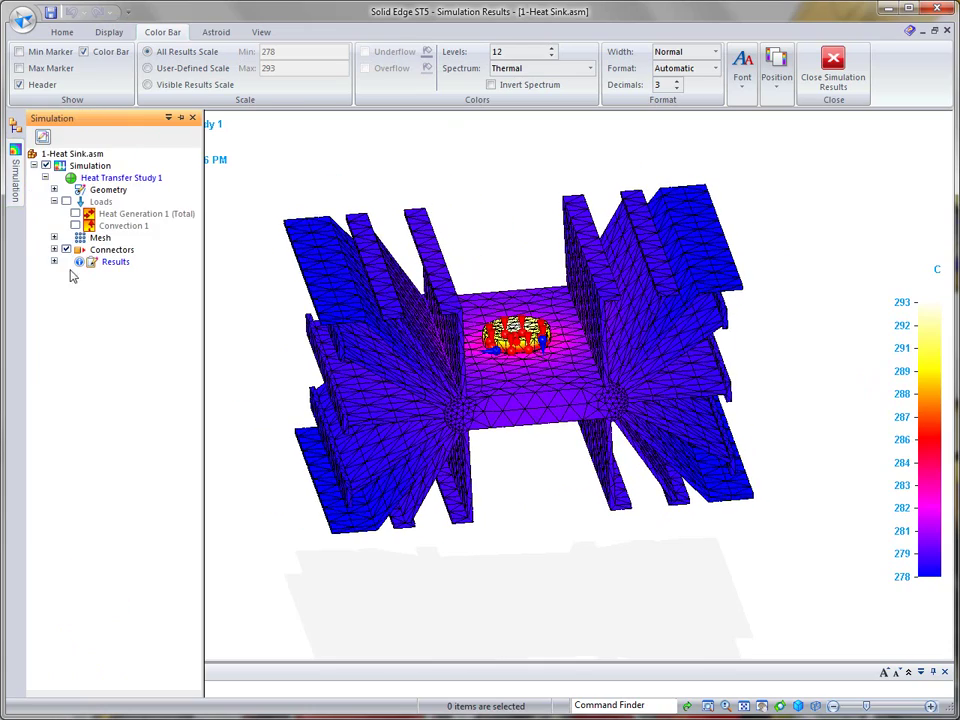
{"action": "left_click", "coordinate": [66, 249]}
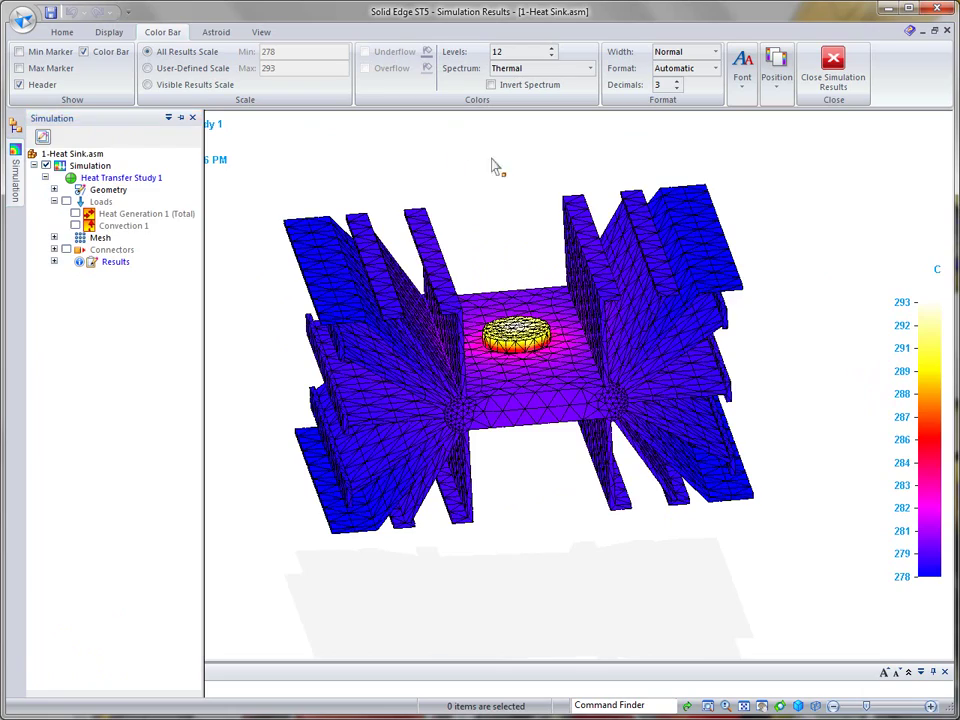
Step: Examine the temperature contour on the heat sink and heat source from several angles, and close the simulation results
{"action": "middle_click_drag", "start_coordinate": [949, 272], "coordinate": [790, 420]}
{"action": "scroll", "coordinate": [825, 252], "scroll_direction": "up", "scroll_amount": 3}
{"action": "middle_click_drag", "start_coordinate": [415, 445], "coordinate": [930, 310]}
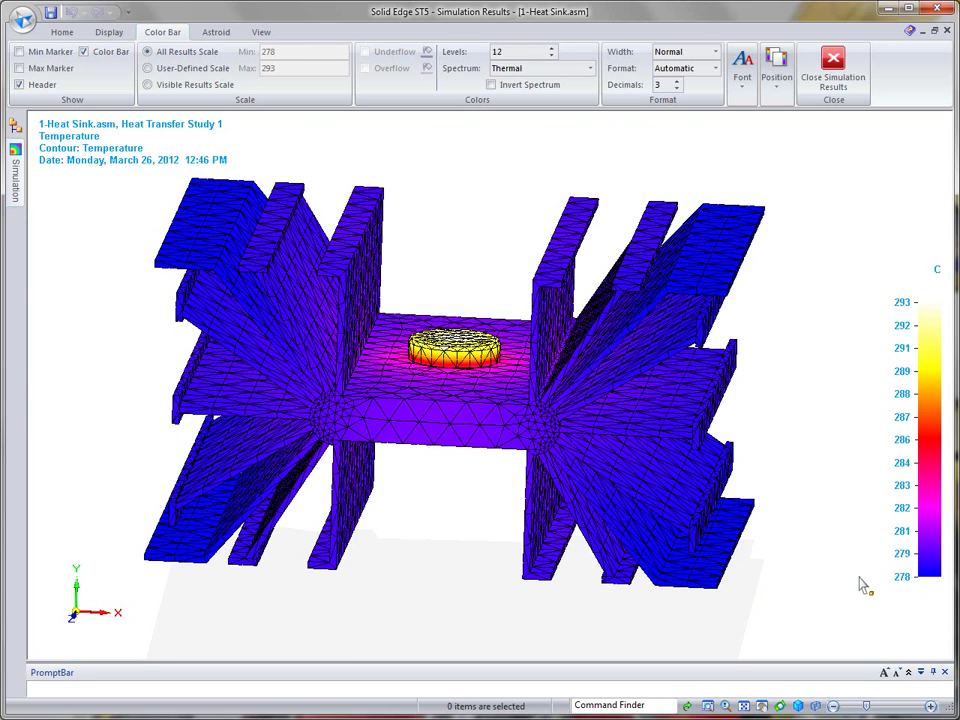
{"action": "middle_click", "coordinate": [730, 344]}
{"action": "middle_click", "coordinate": [730, 344]}
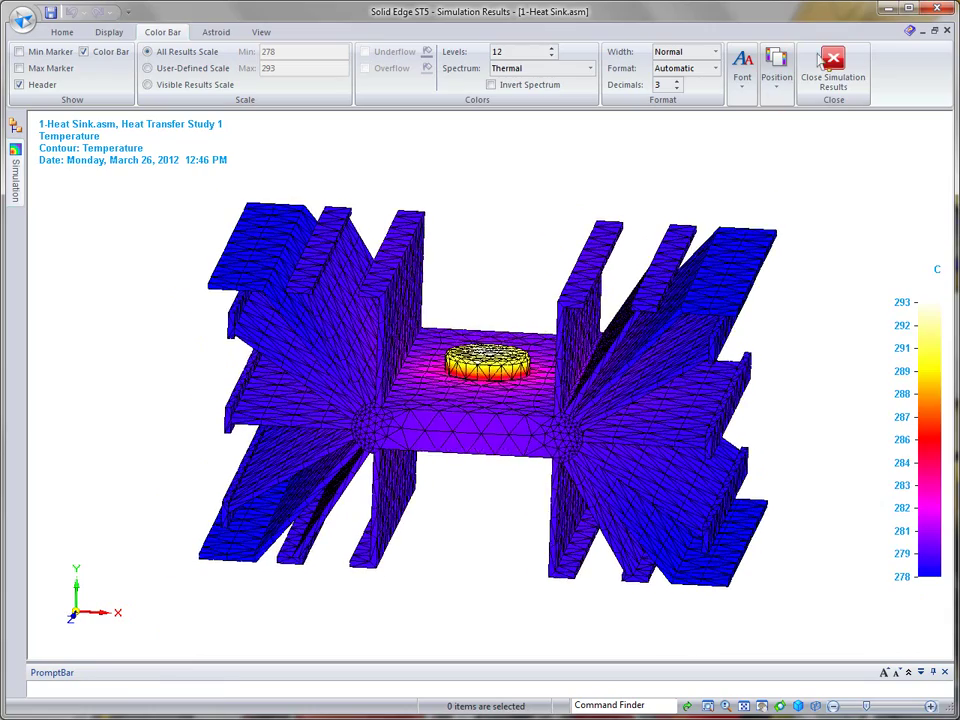
{"action": "left_click", "coordinate": [833, 62]}
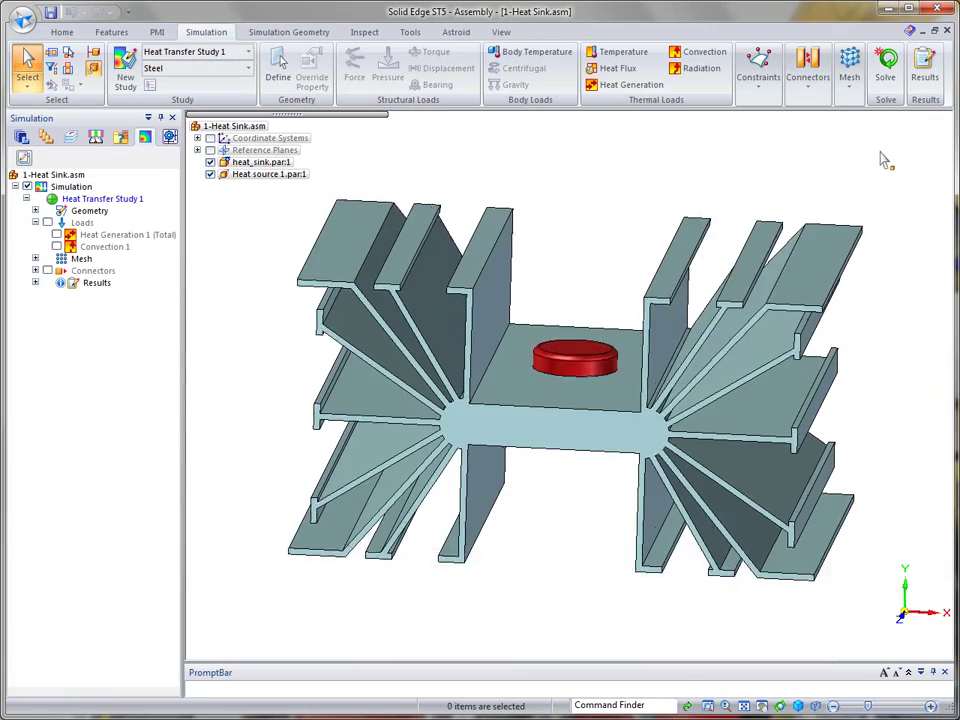
Step: Lengthen the heat sink's upper fins by moving their end flanges up about 20.5 mm, letting the connected fin faces tilt
{"action": "key", "text": "ctrl+f"}
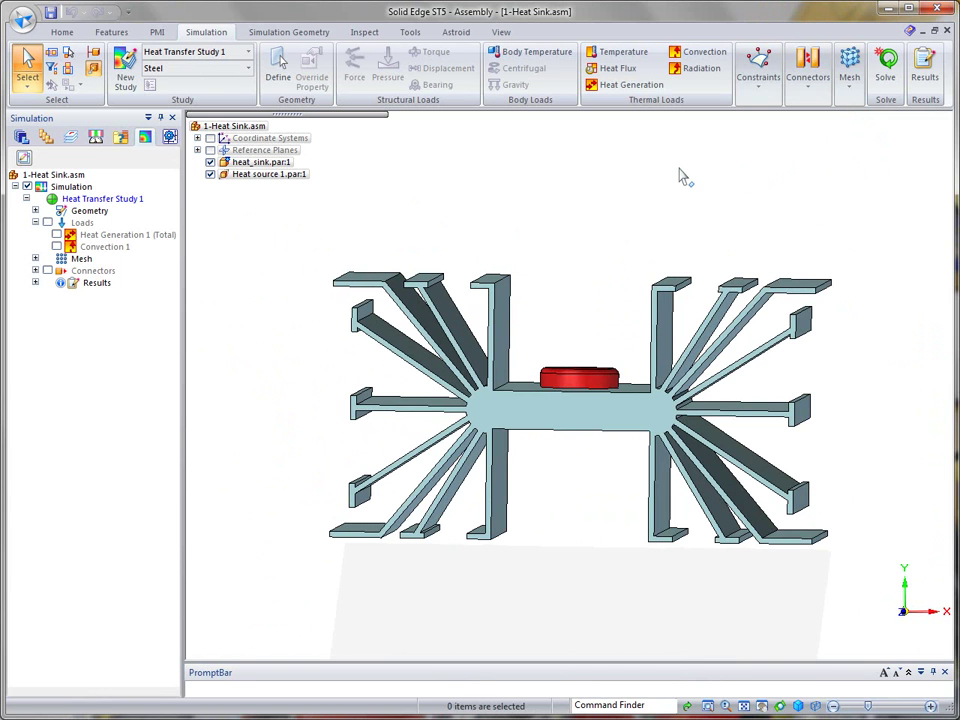
{"action": "key", "text": "ctrl+f"}
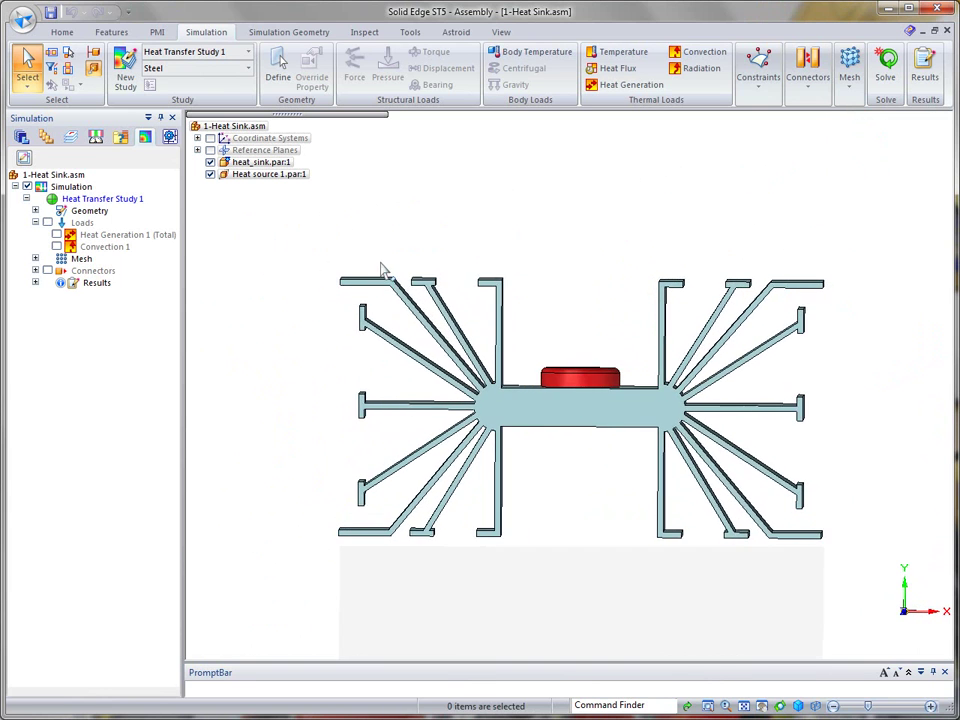
{"action": "left_click_drag", "start_coordinate": [303, 240], "coordinate": [905, 306]}
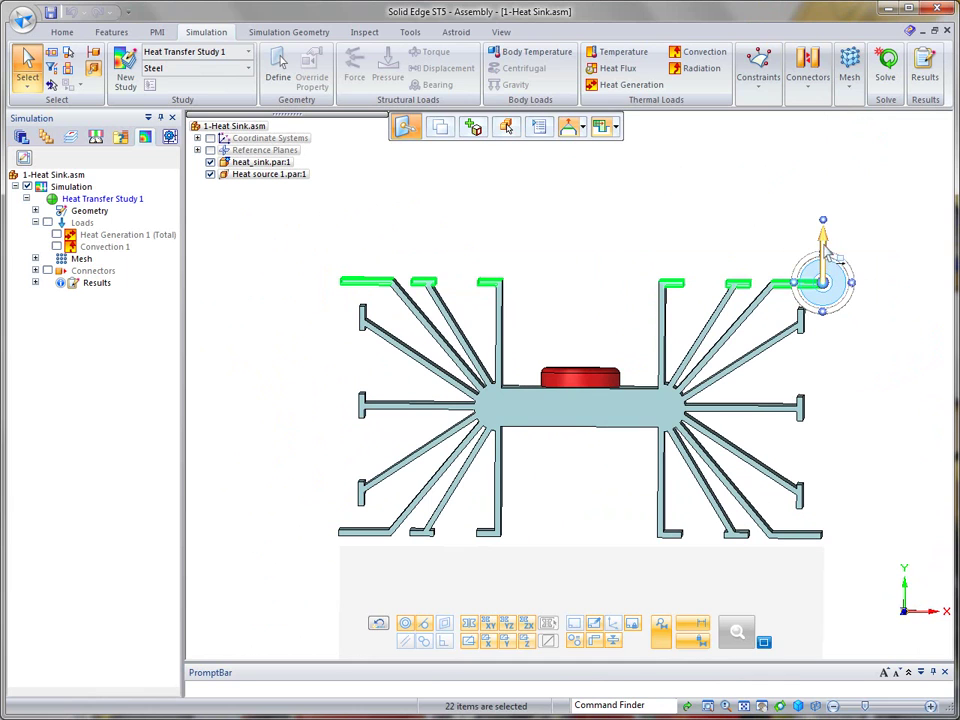
{"action": "left_click", "coordinate": [822, 256]}
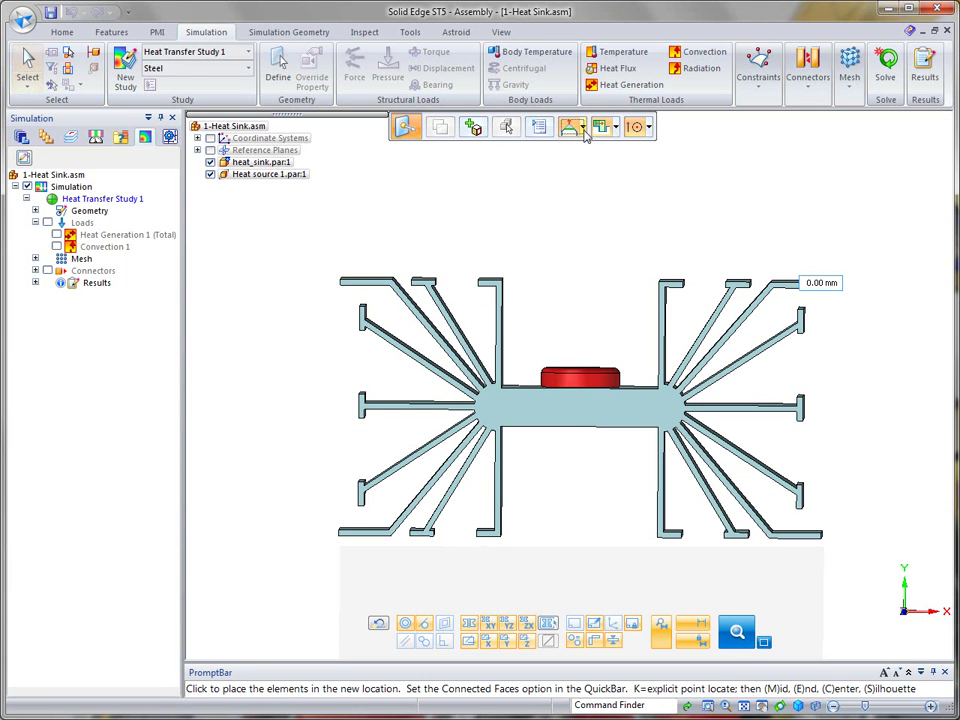
{"action": "left_click", "coordinate": [582, 127]}
{"action": "left_click", "coordinate": [598, 150]}
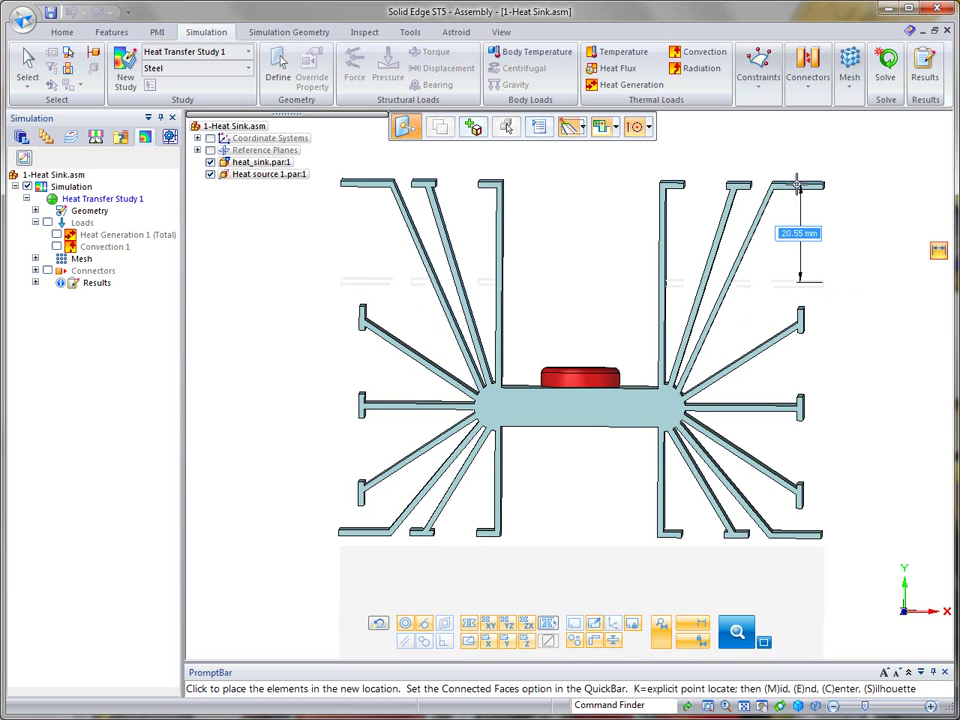
{"action": "left_click", "coordinate": [798, 228]}
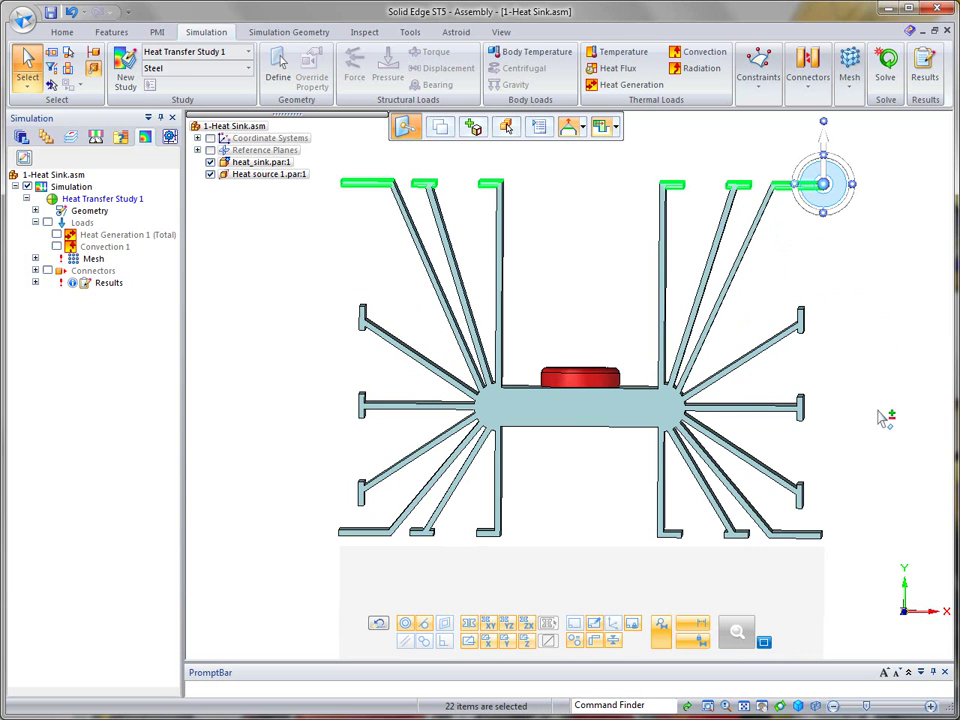
Step: Lengthen the heat sink's lower fins by moving their end flanges straight down, with the connected faces set to Tip
{"action": "left_click", "coordinate": [245, 534]}
{"action": "left_click_drag", "start_coordinate": [315, 516], "coordinate": [853, 556]}
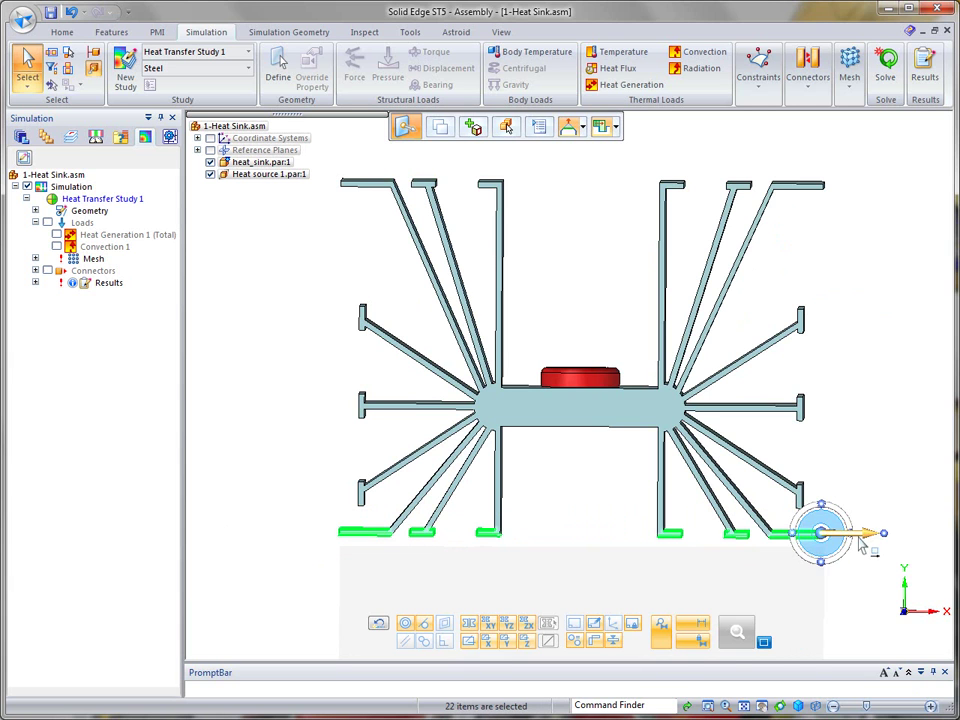
{"action": "left_click", "coordinate": [821, 561]}
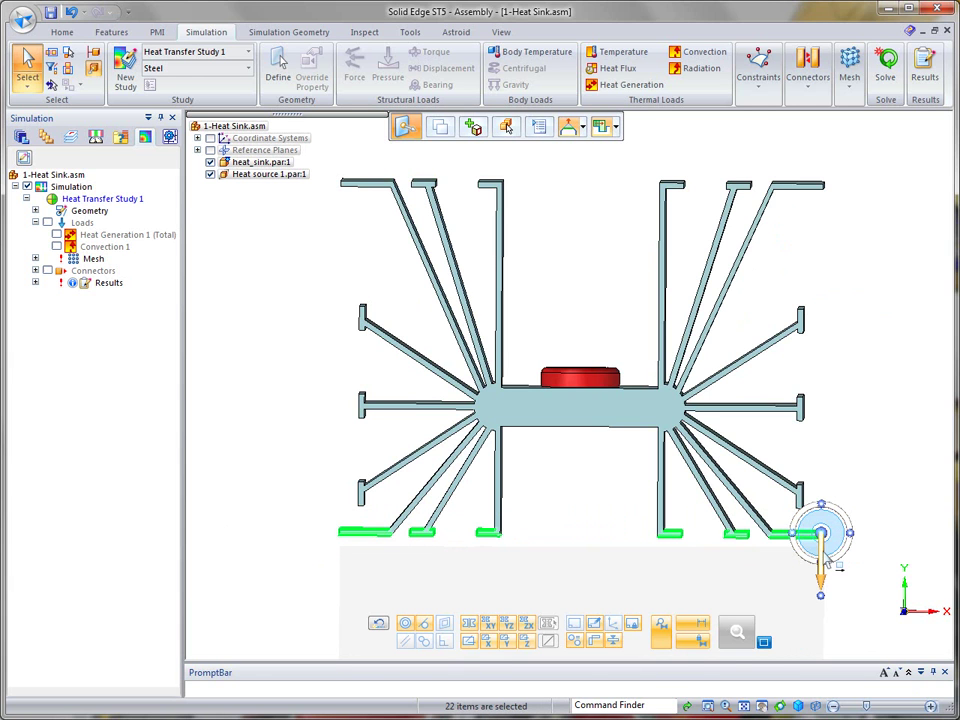
{"action": "left_click", "coordinate": [821, 565]}
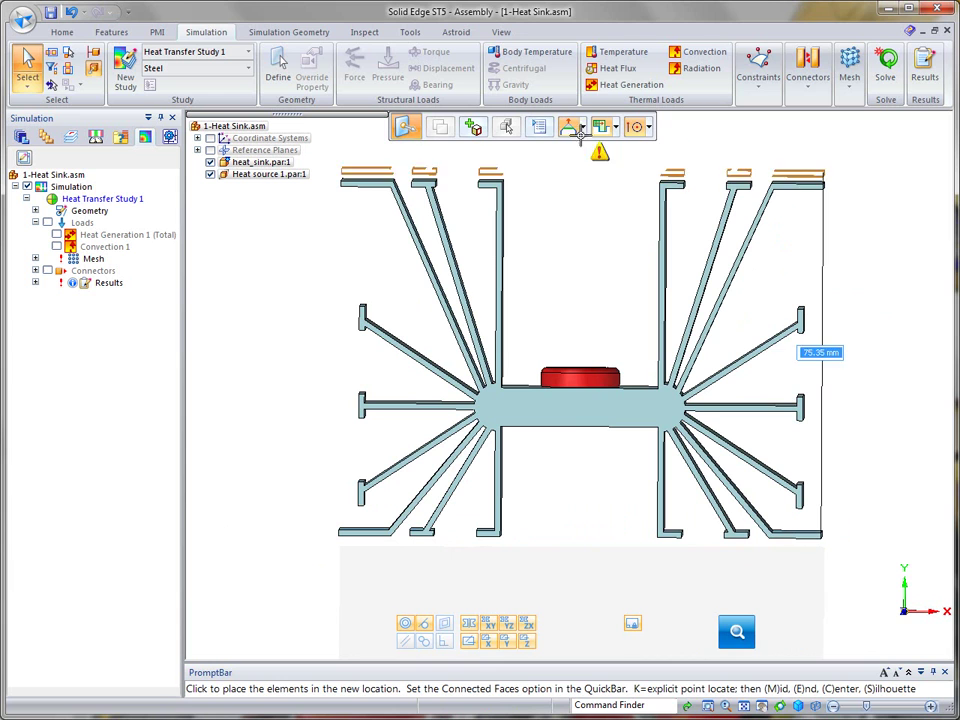
{"action": "left_click", "coordinate": [583, 127]}
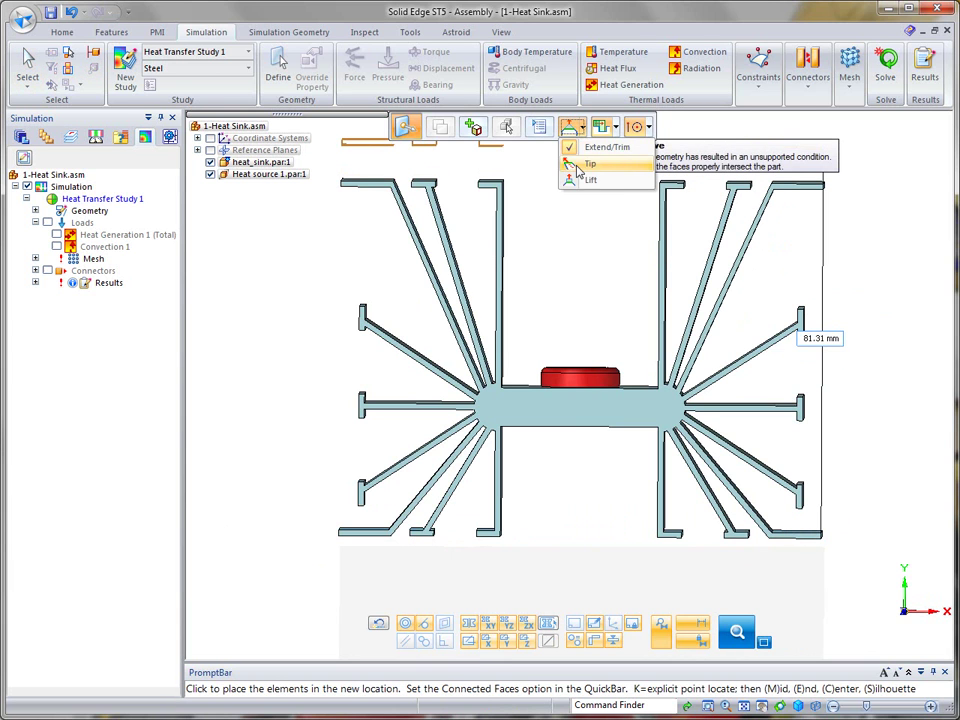
{"action": "left_click", "coordinate": [592, 161]}
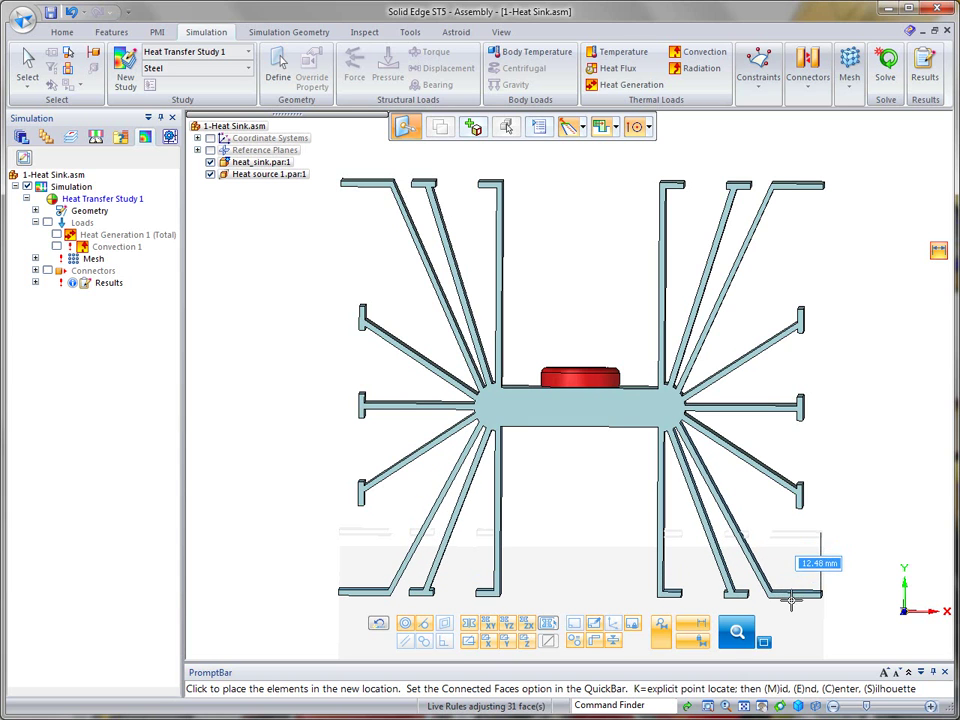
{"action": "left_click", "coordinate": [790, 601]}
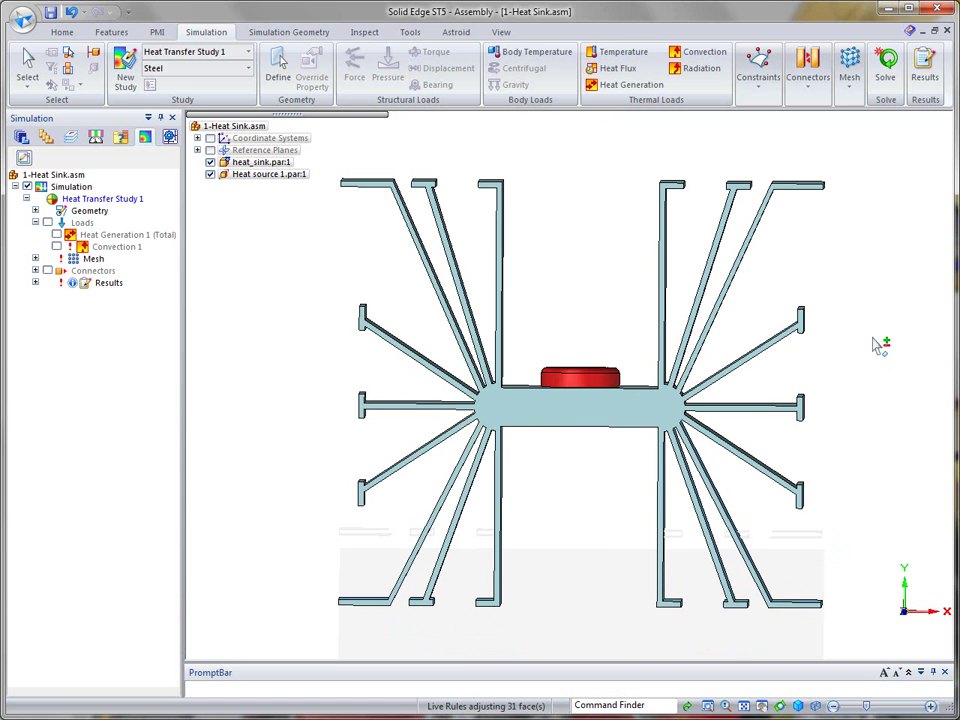
{"action": "right_click", "coordinate": [899, 256]}
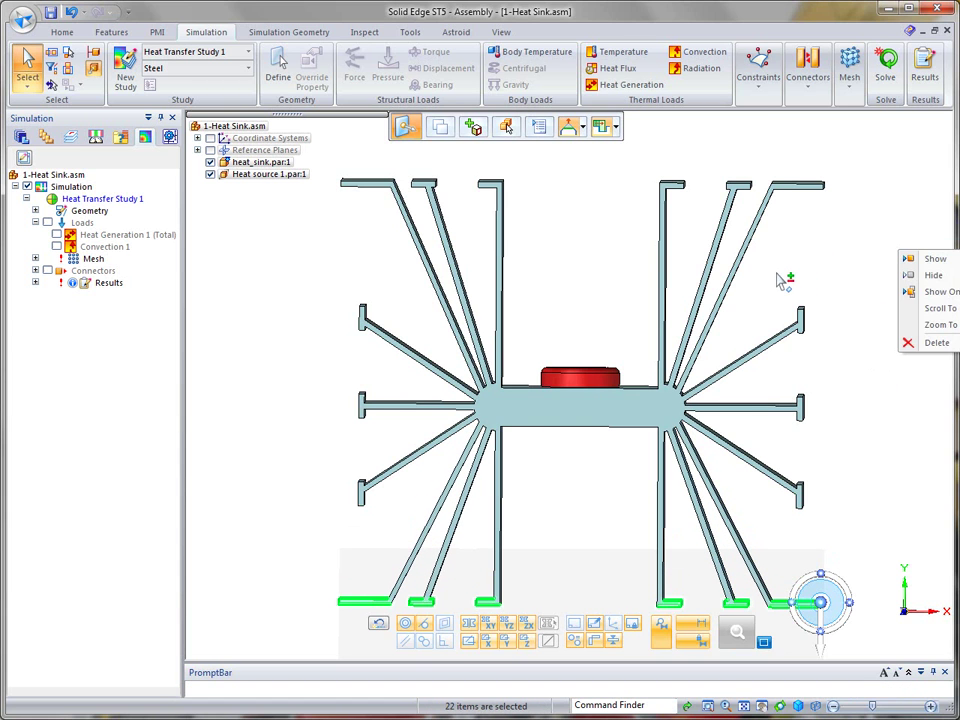
{"action": "left_click", "coordinate": [757, 270]}
Step: Lengthen the three right side fins by moving their end flanges outward about 10 mm in X, with the connected faces set to Tip
{"action": "left_click_drag", "start_coordinate": [773, 320], "coordinate": [838, 534]}
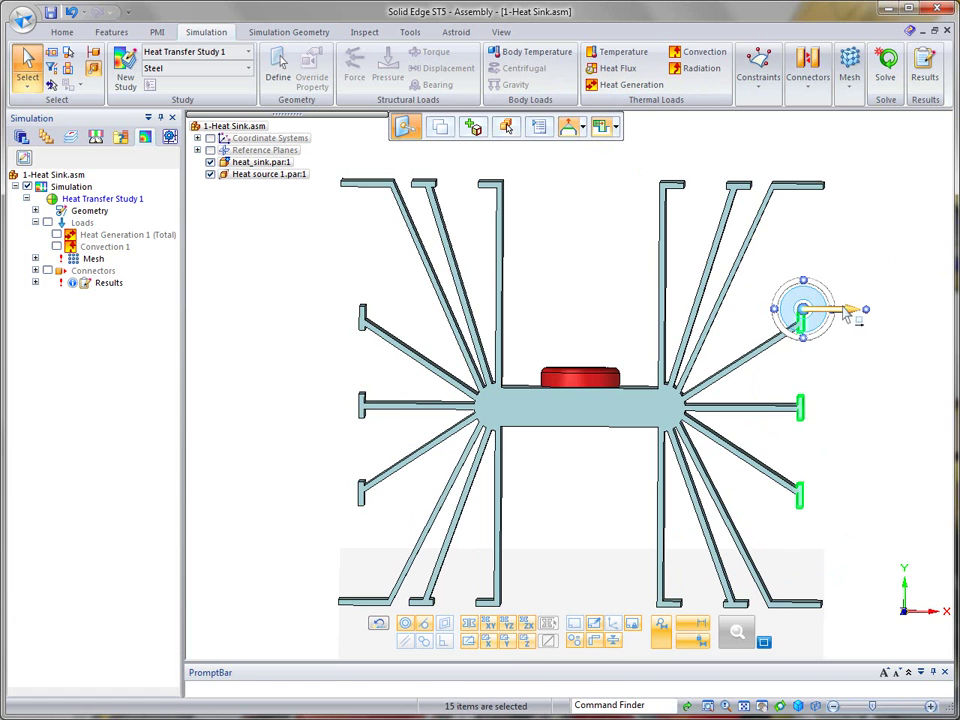
{"action": "left_click", "coordinate": [802, 310]}
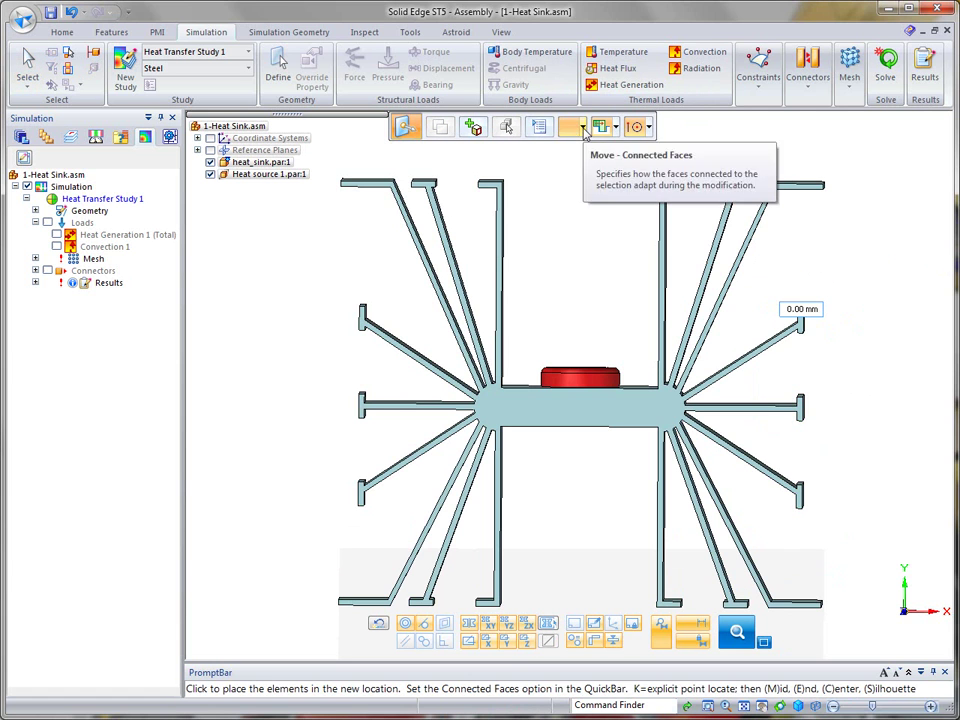
{"action": "left_click", "coordinate": [581, 127]}
{"action": "left_click", "coordinate": [588, 165]}
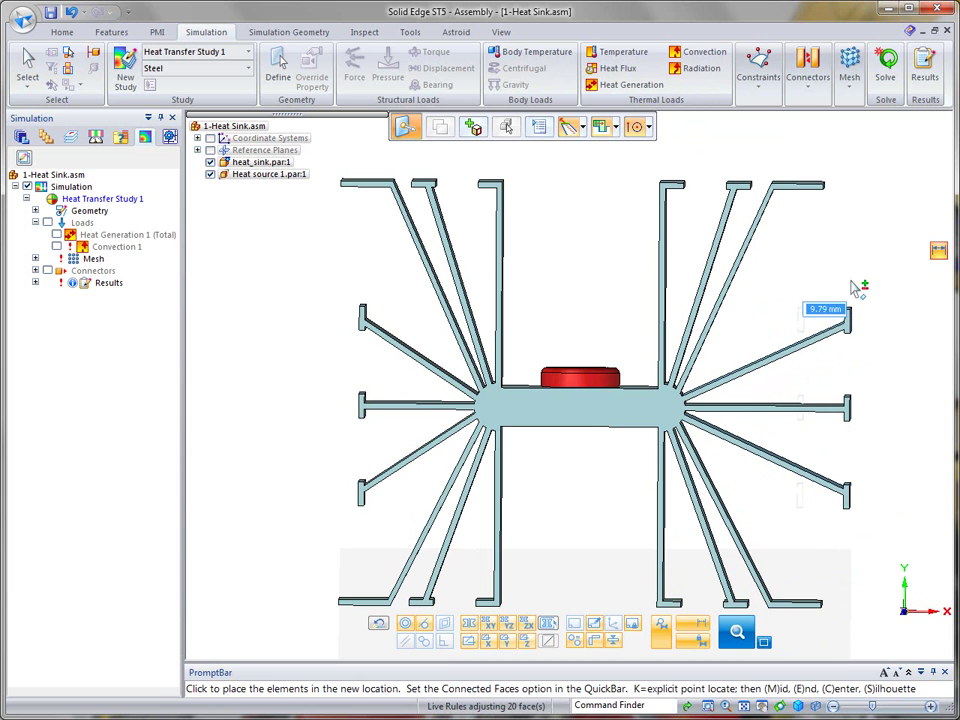
{"action": "left_click", "coordinate": [851, 288]}
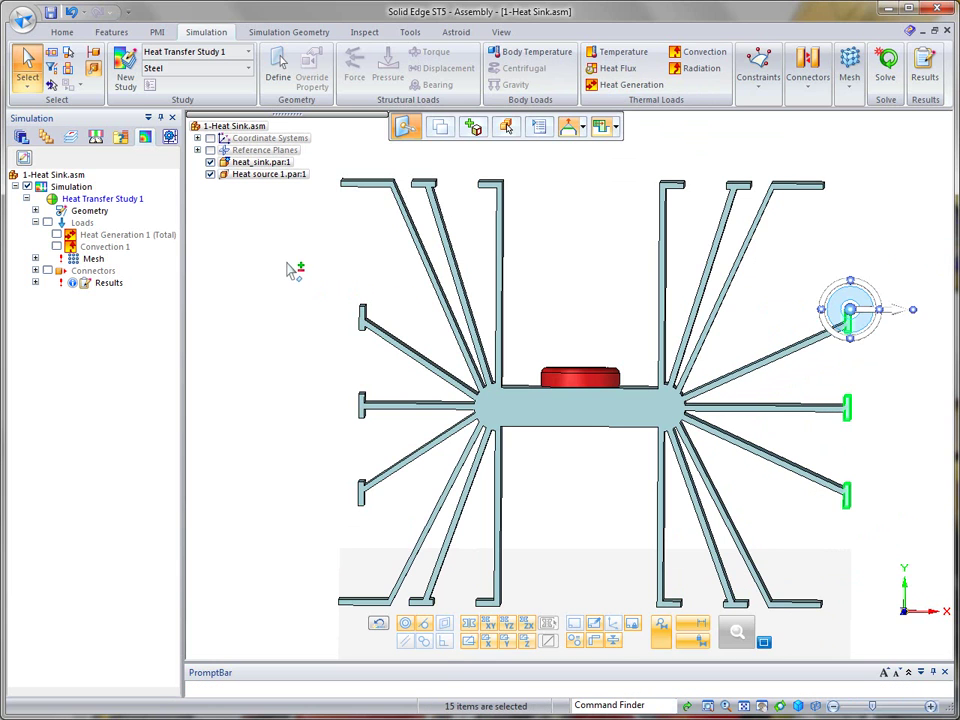
Step: Lengthen the three left side fins by moving their end flanges outward in the negative X direction, letting the connected fin faces tilt
{"action": "left_click_drag", "start_coordinate": [317, 261], "coordinate": [401, 514]}
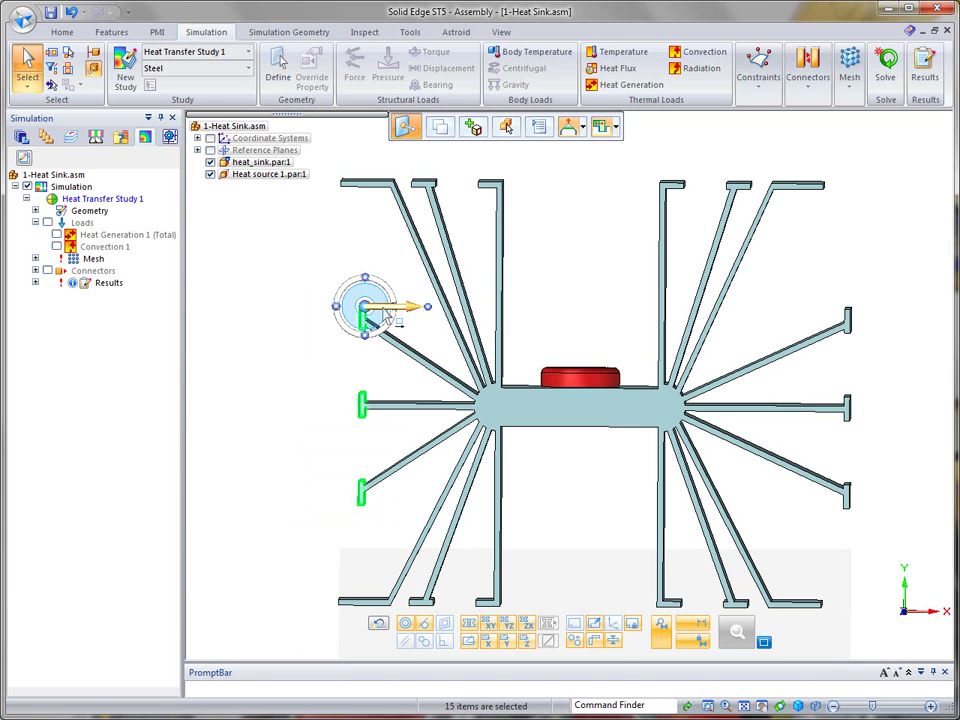
{"action": "left_click", "coordinate": [386, 307]}
{"action": "left_click", "coordinate": [583, 127]}
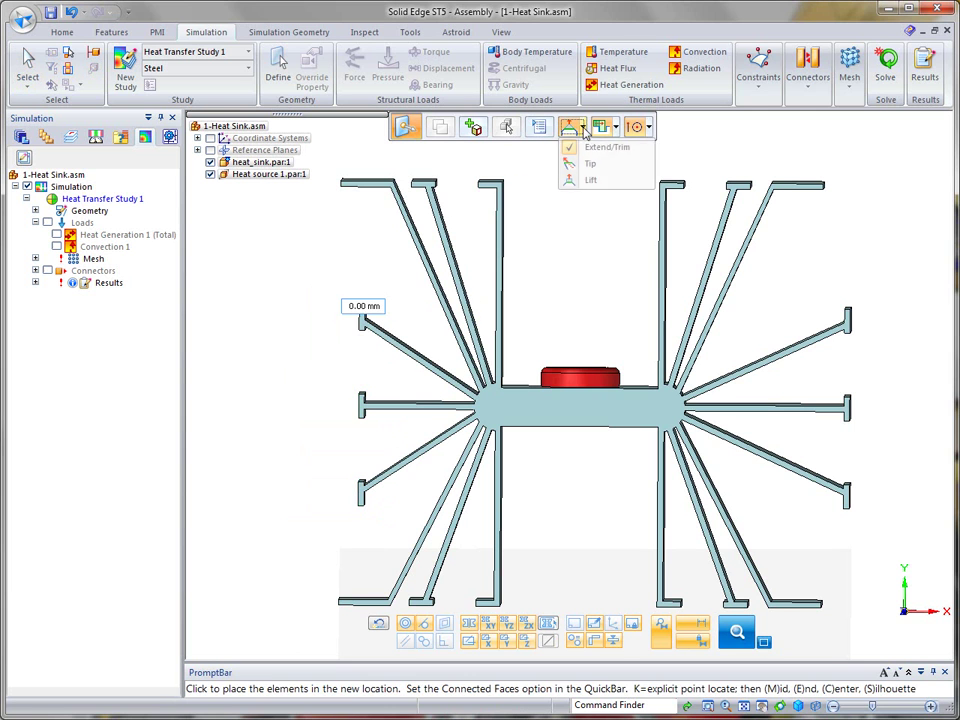
{"action": "left_click", "coordinate": [595, 148]}
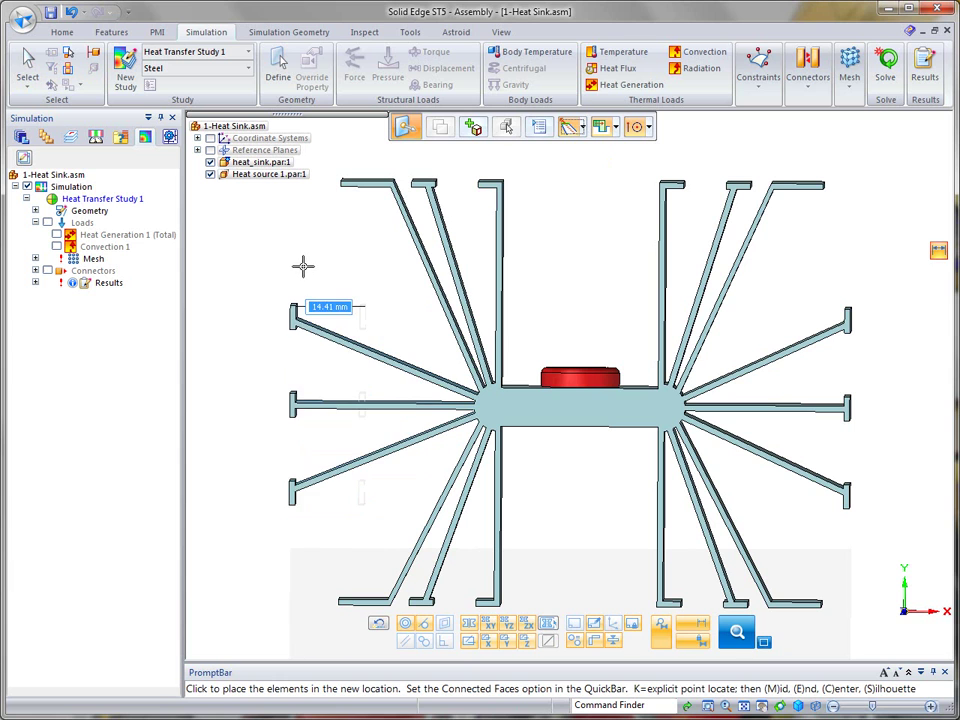
{"action": "left_click", "coordinate": [275, 267]}
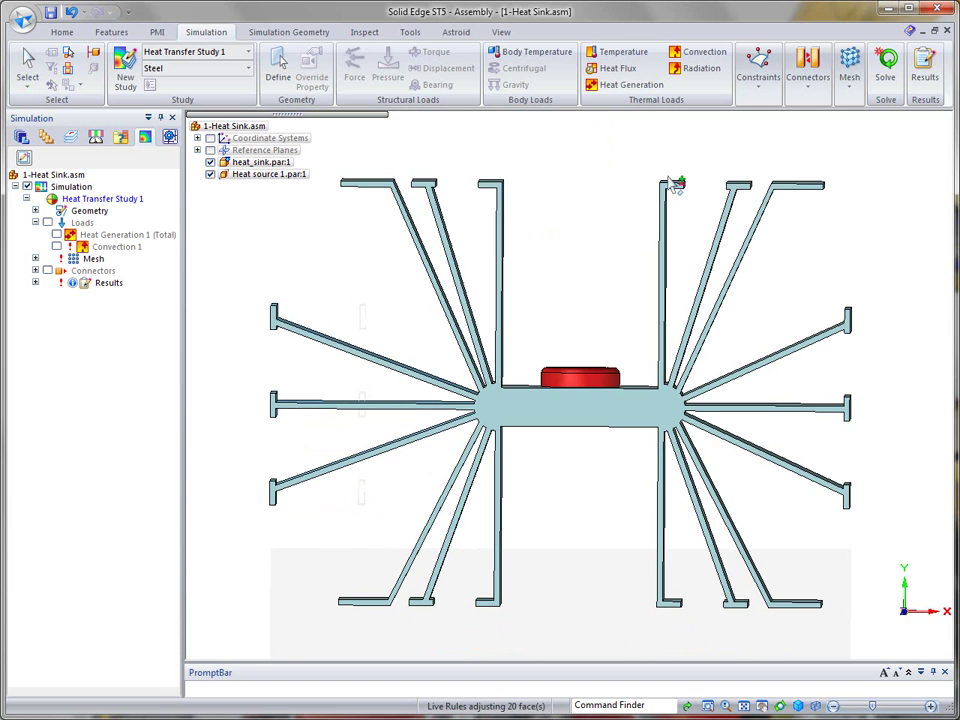
Step: Solve the heat transfer study again for the lengthened fins and review the temperature contour, closing the simulation results when done
{"action": "key", "text": "ctrl+i"}
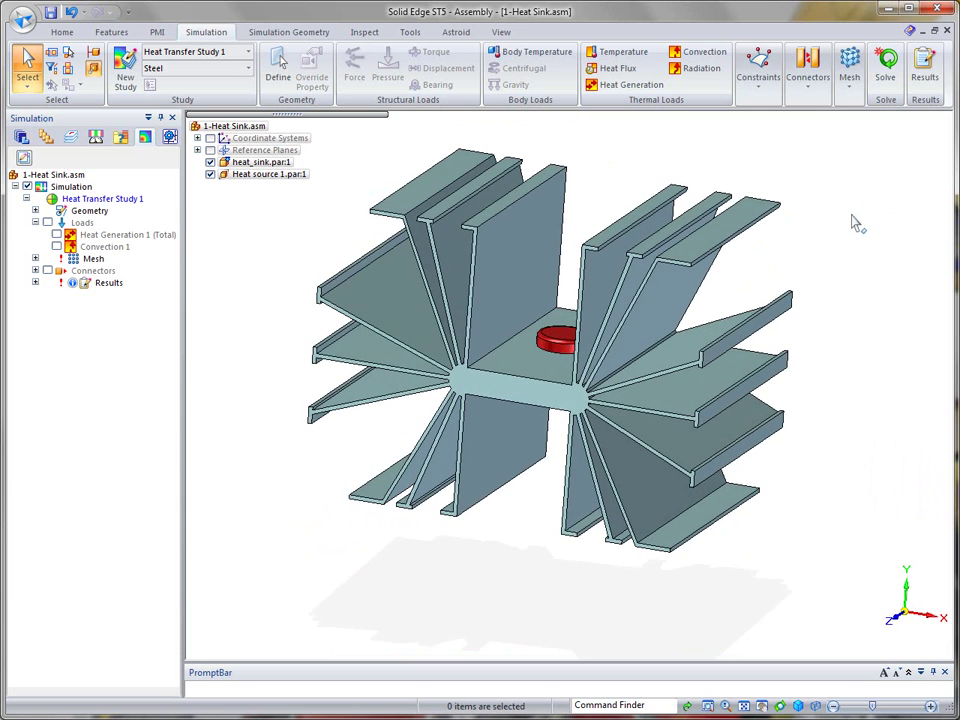
{"action": "left_click", "coordinate": [885, 66]}
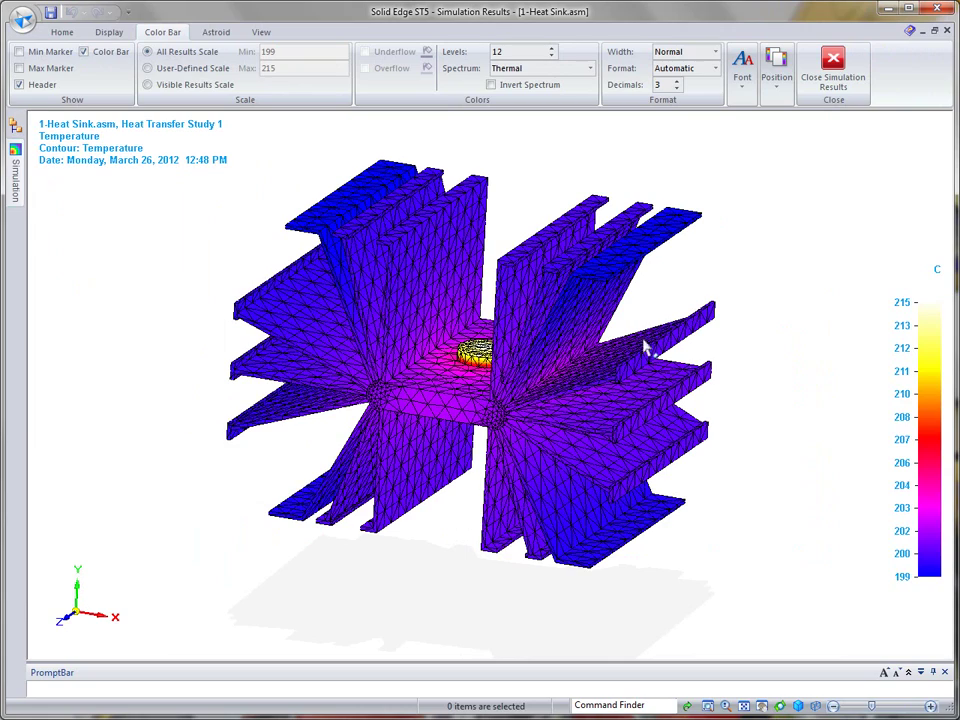
{"action": "middle_click_drag", "start_coordinate": [772, 318], "coordinate": [504, 465]}
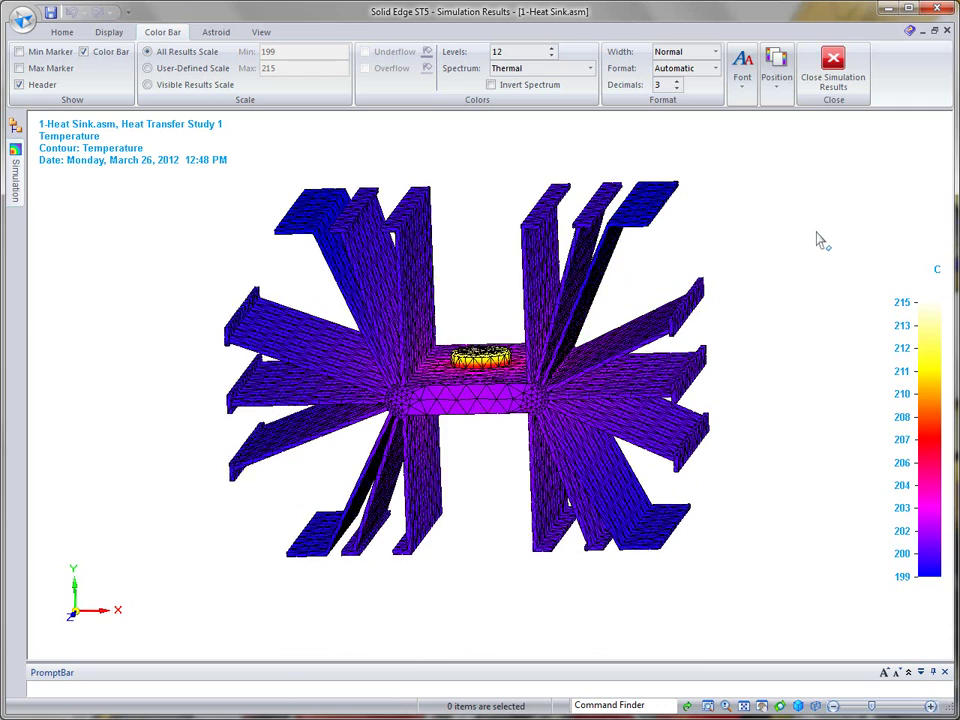
{"action": "left_click", "coordinate": [833, 76]}
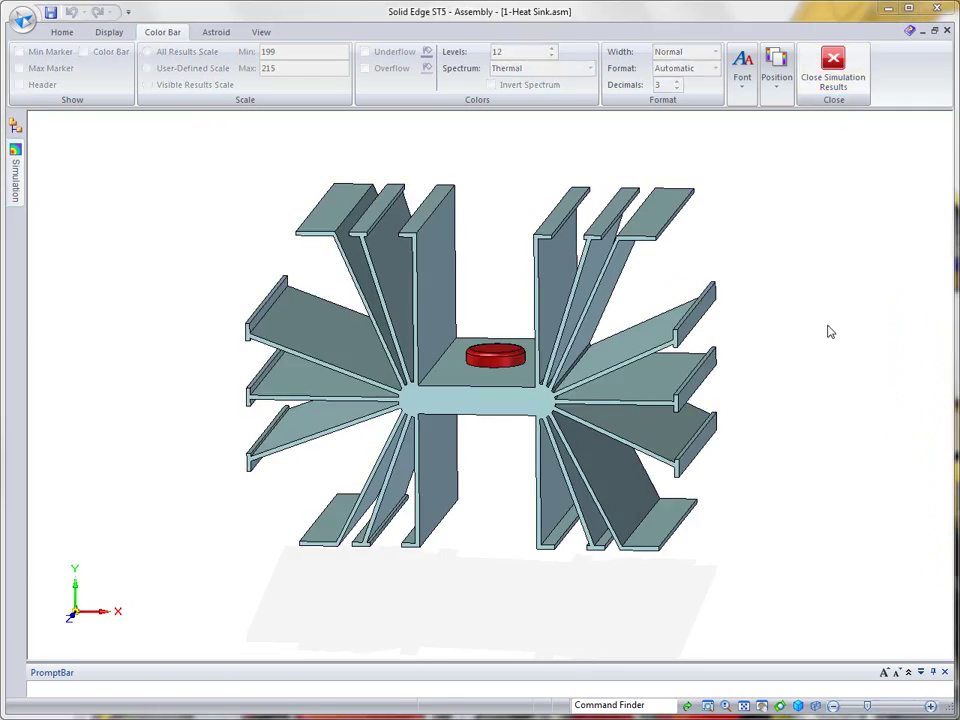